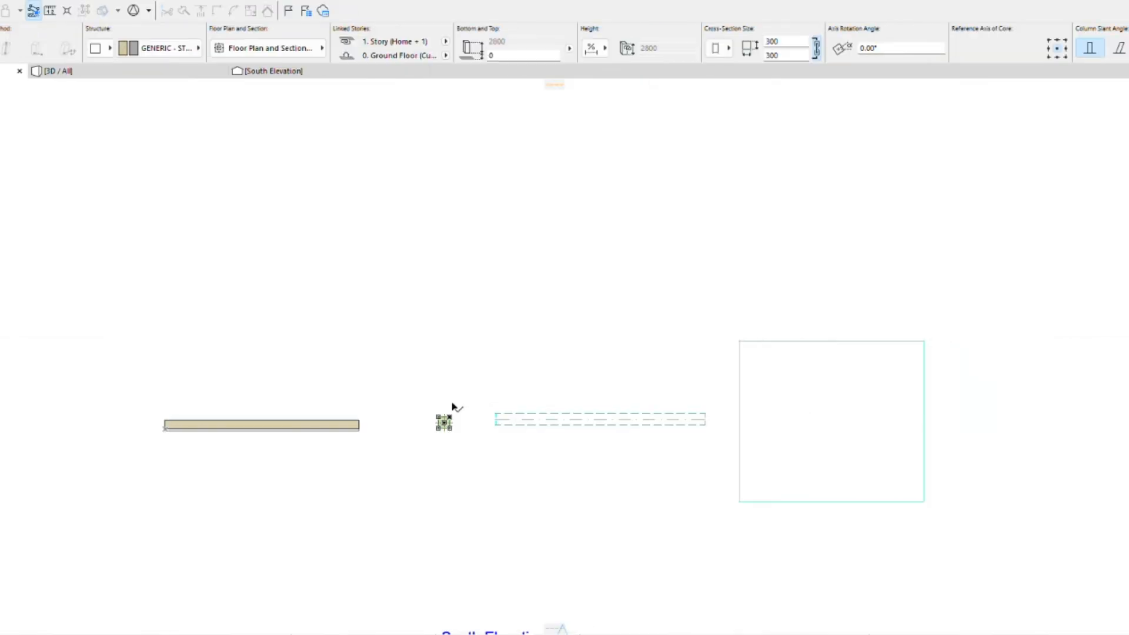
Step: Select the column, and try to reshape the dashed beam by moving one of its endpoints
left_click(445, 422)
left_click(707, 254)
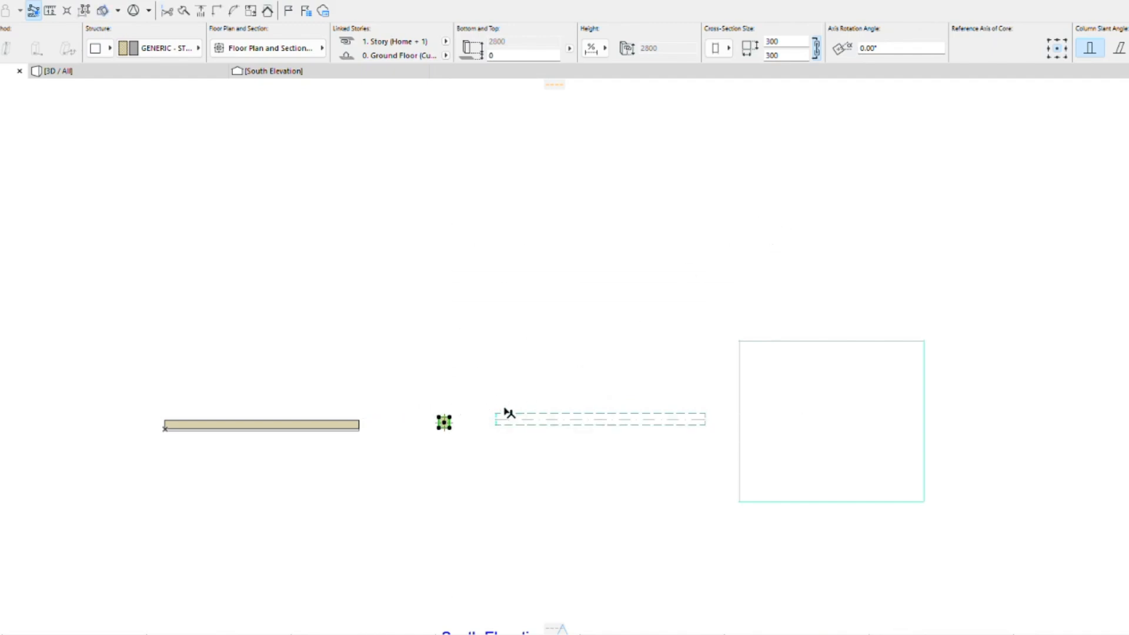
left_click(507, 412)
key("ctrl+e")
left_click(497, 418)
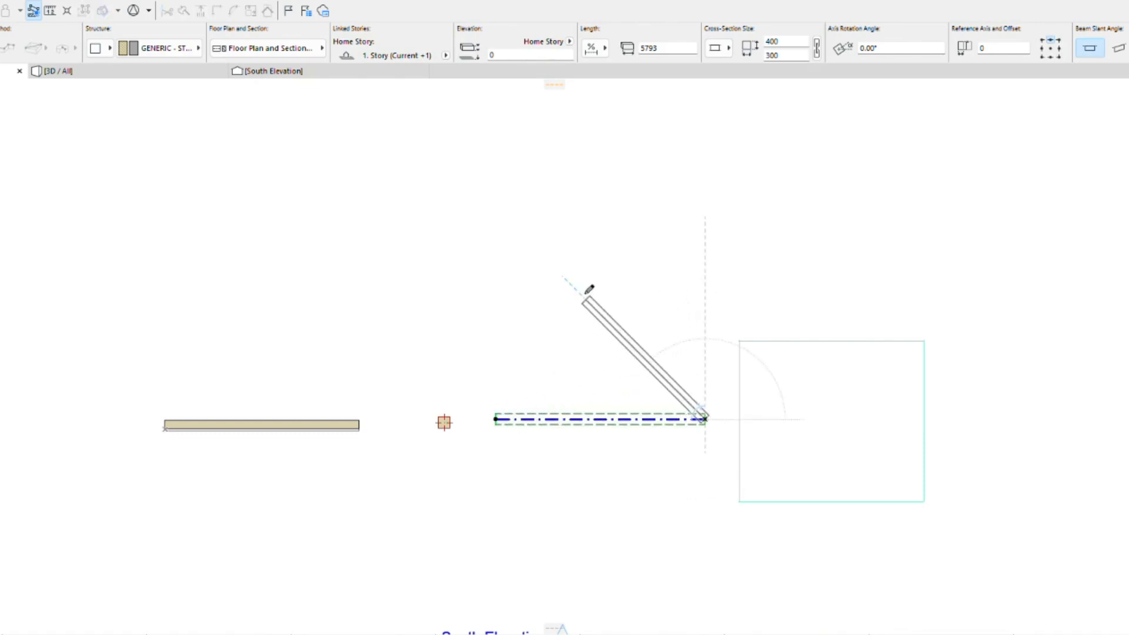
key("Escape")
Step: Try to add new nodes to the slab's upper and right edges and to offset its right edge outward
left_click(819, 372)
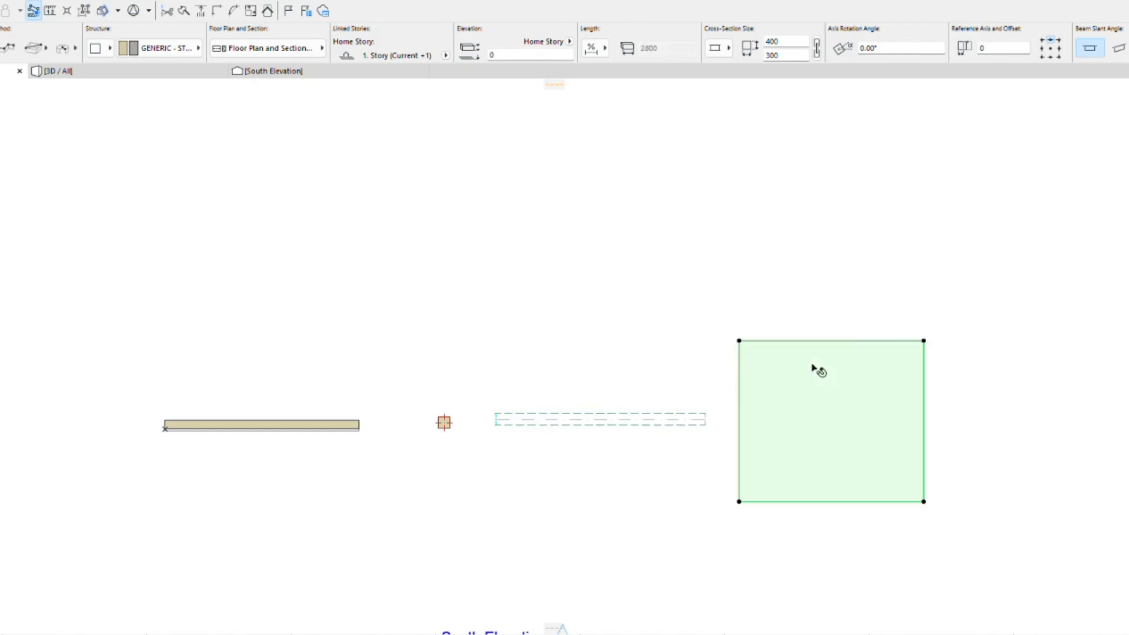
left_click(833, 340)
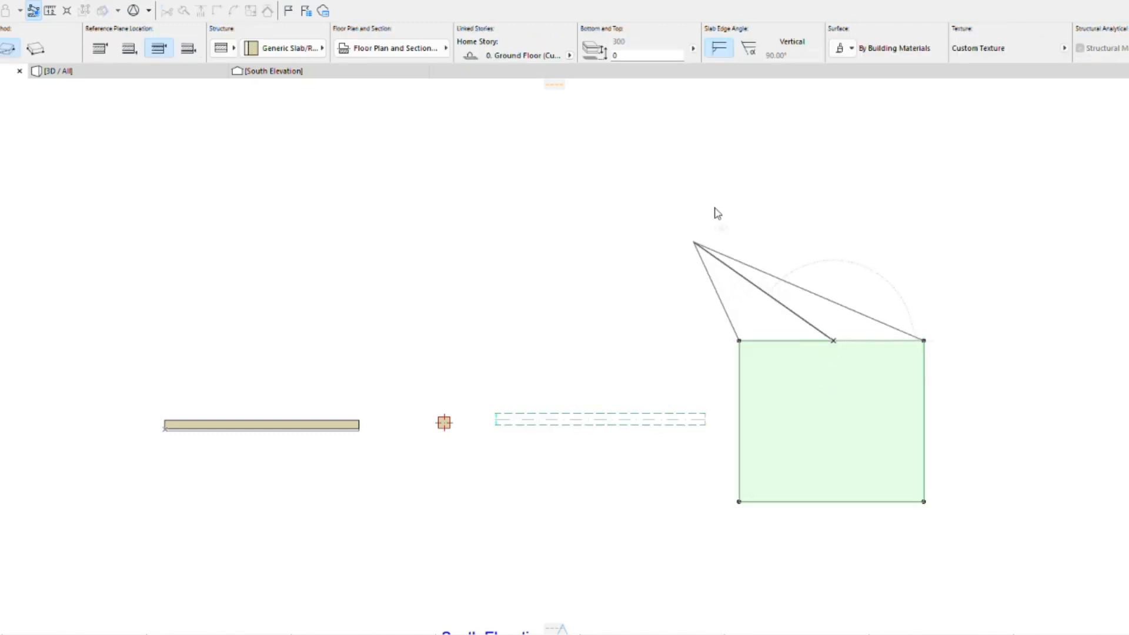
key("Escape")
left_click(788, 341)
left_click(756, 248)
key("Escape")
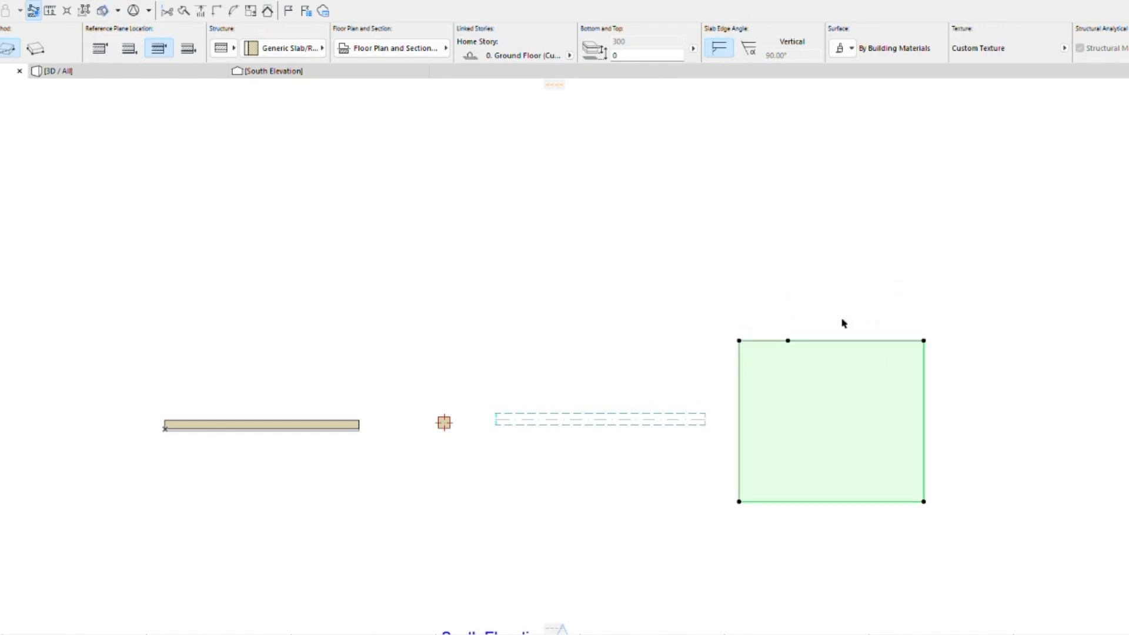
left_click(924, 418)
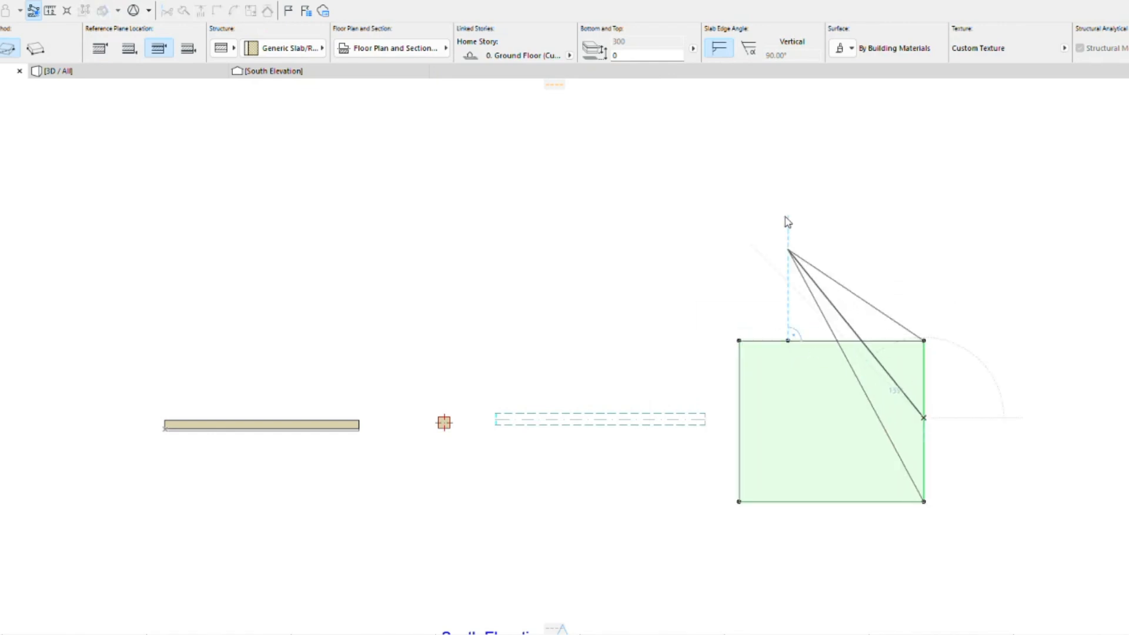
left_click(781, 208)
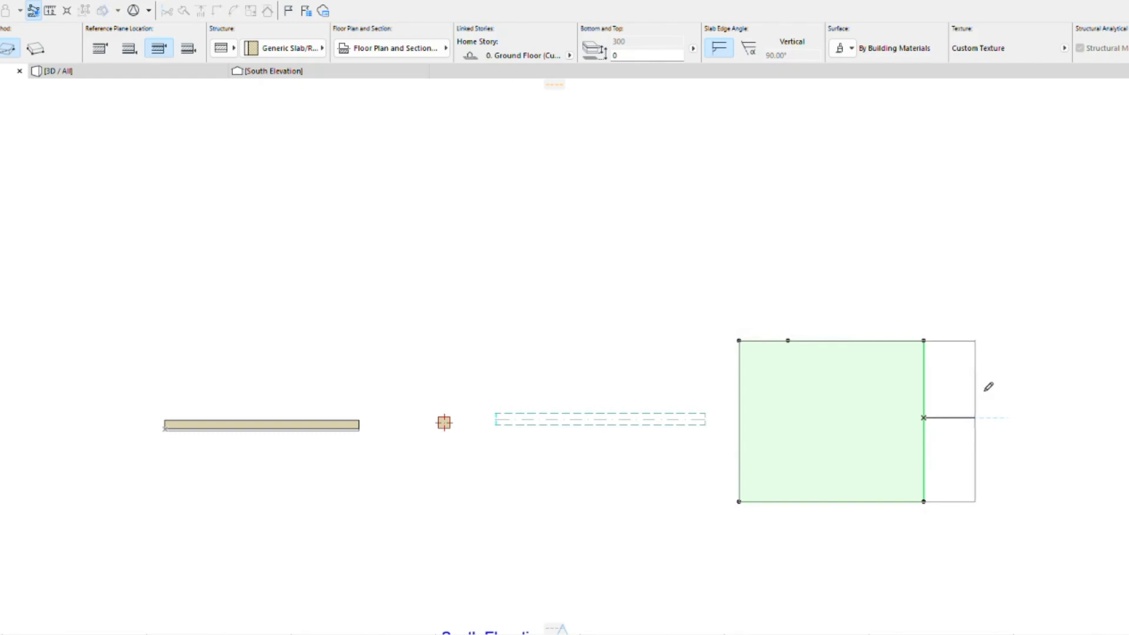
key("Escape")
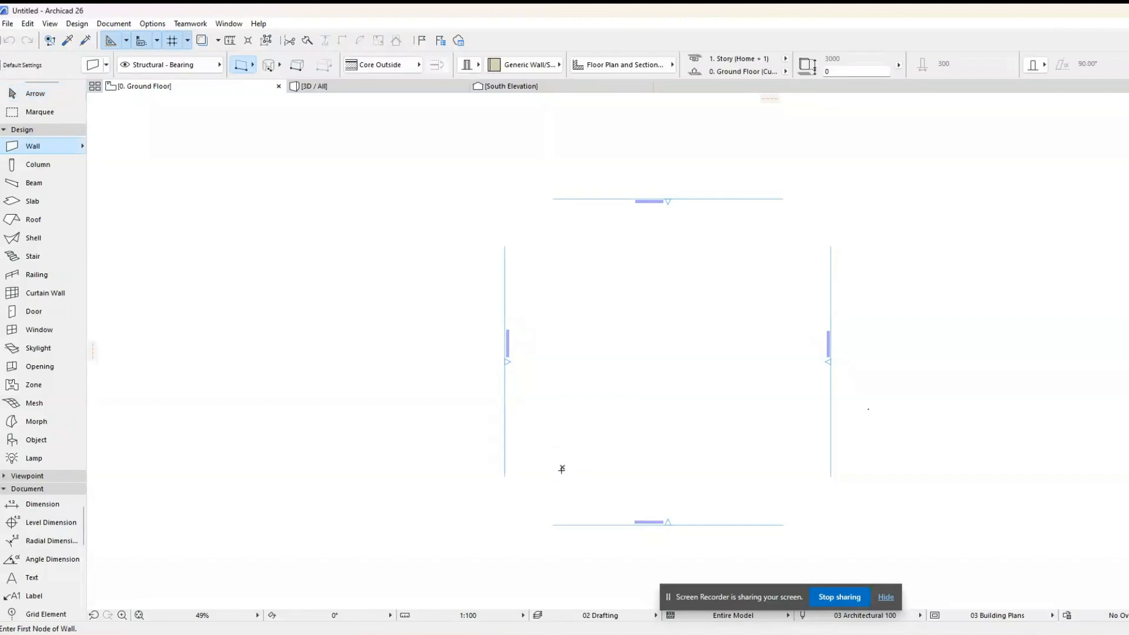
Step: Draw a straight horizontal wall on the ground floor, starting from the project origin
scroll(563, 465, "up", 1)
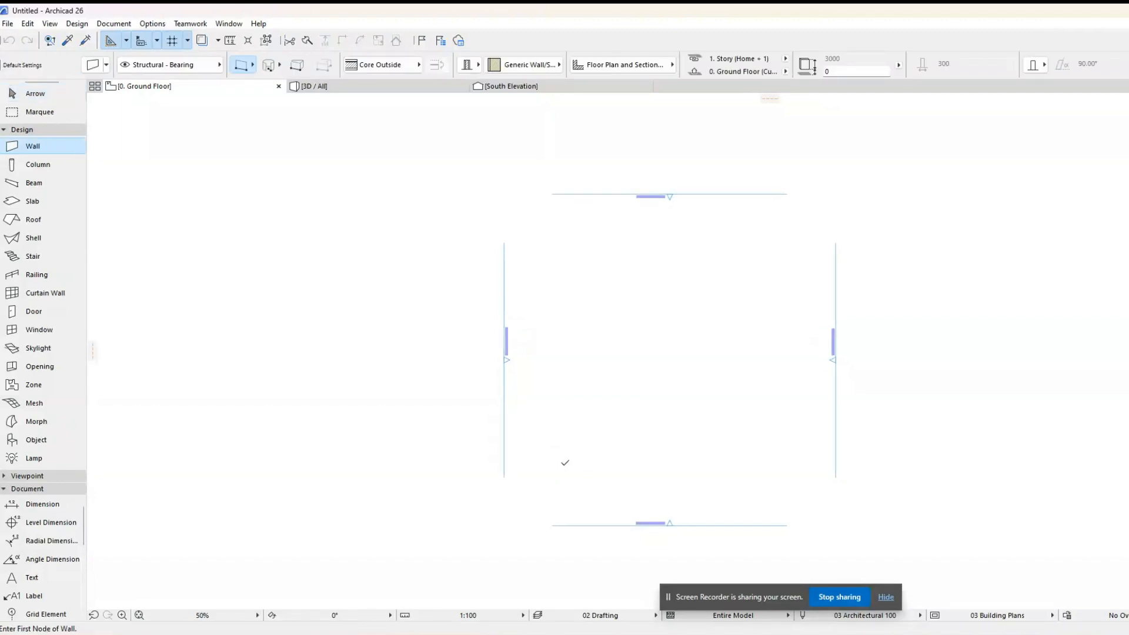
scroll(565, 469, "up", 5)
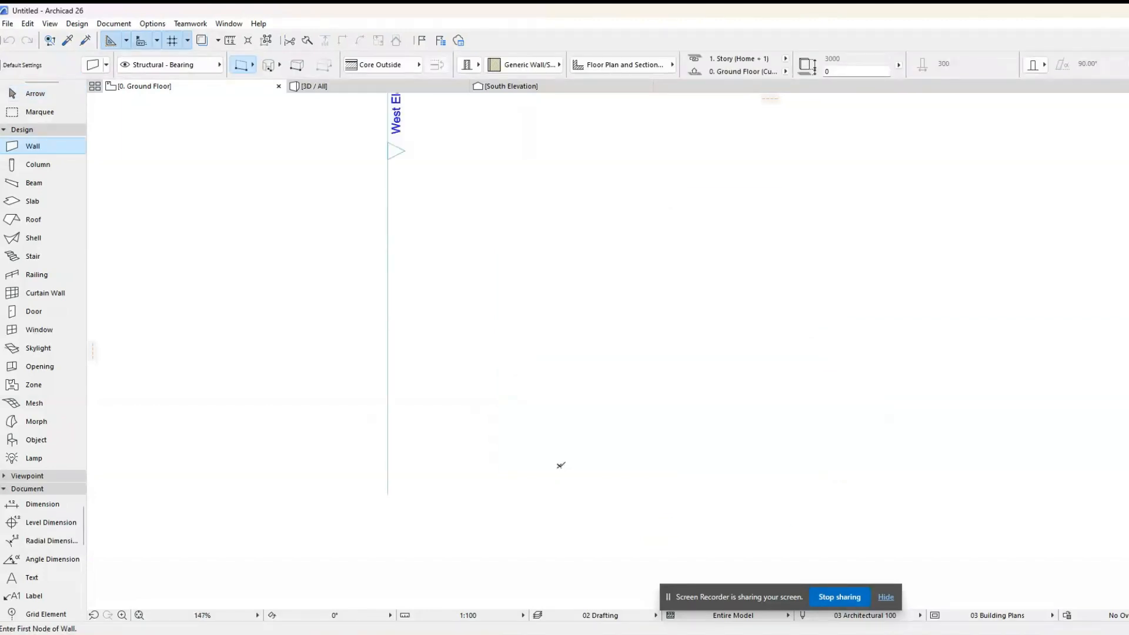
left_click(561, 465)
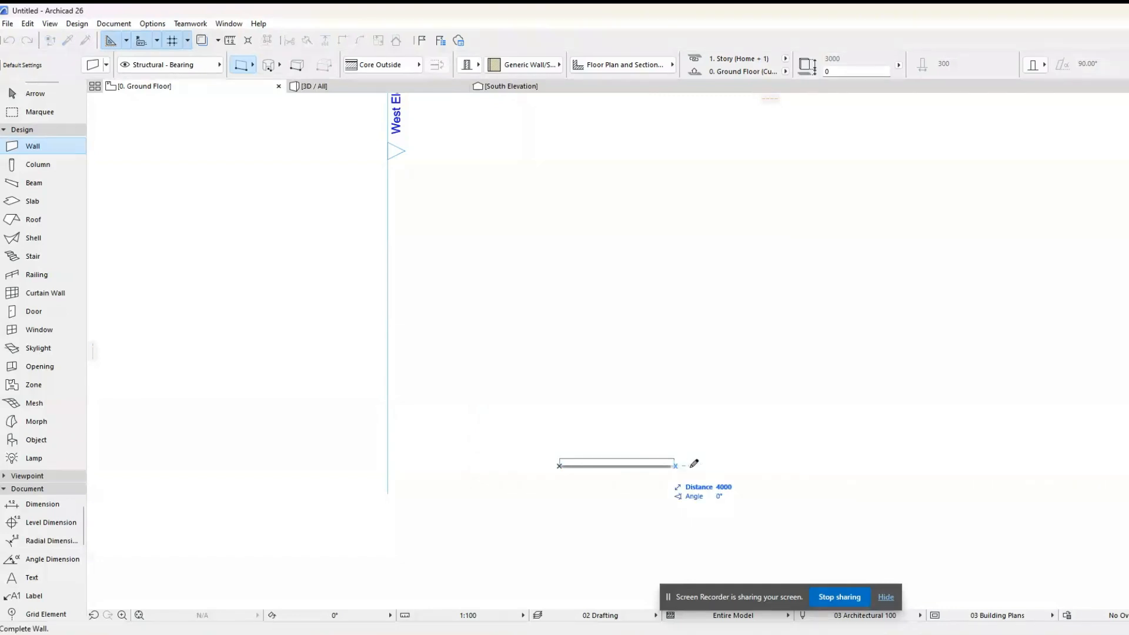
left_click(730, 465)
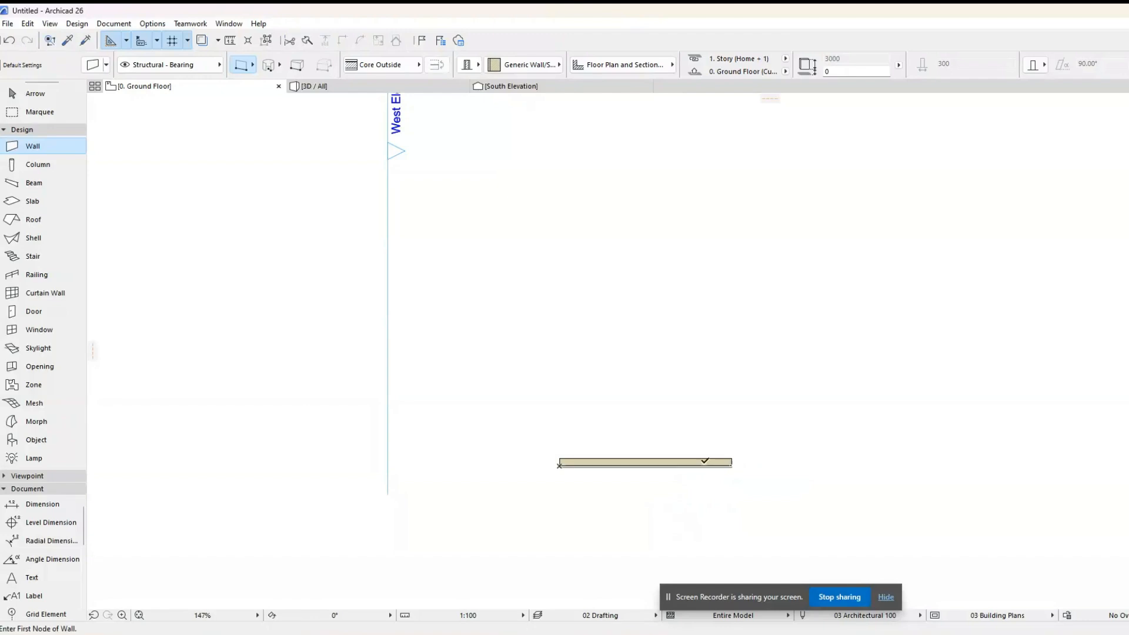
Step: Draw a stepped three-segment chained wall beside the straight wall, with a horizontal middle segment of about 2000 mm
left_click(254, 68)
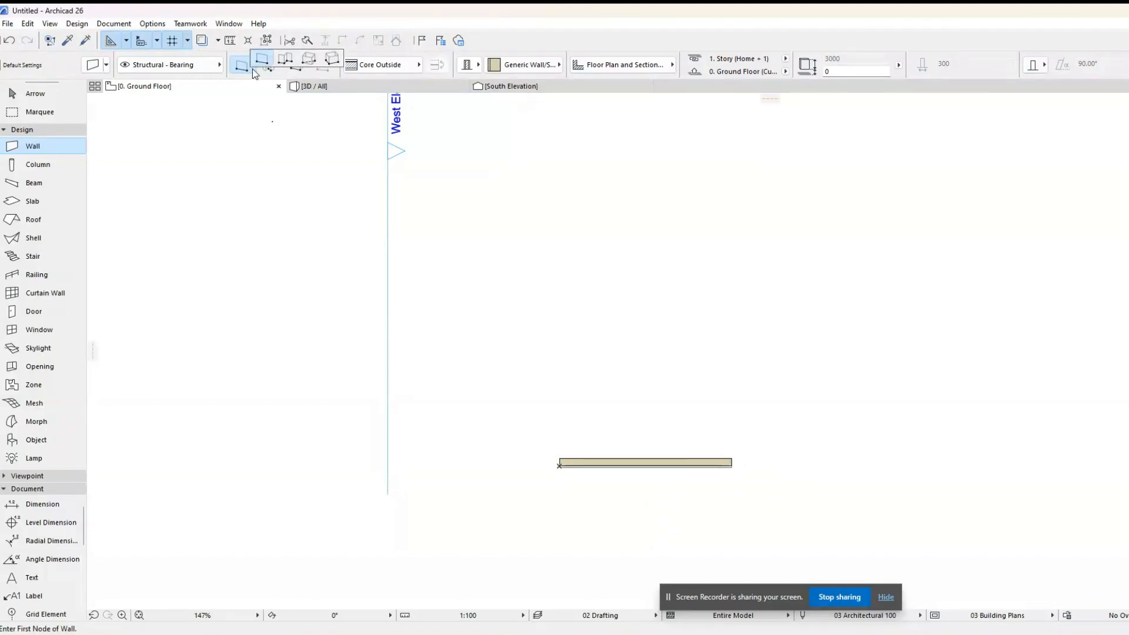
left_click(286, 60)
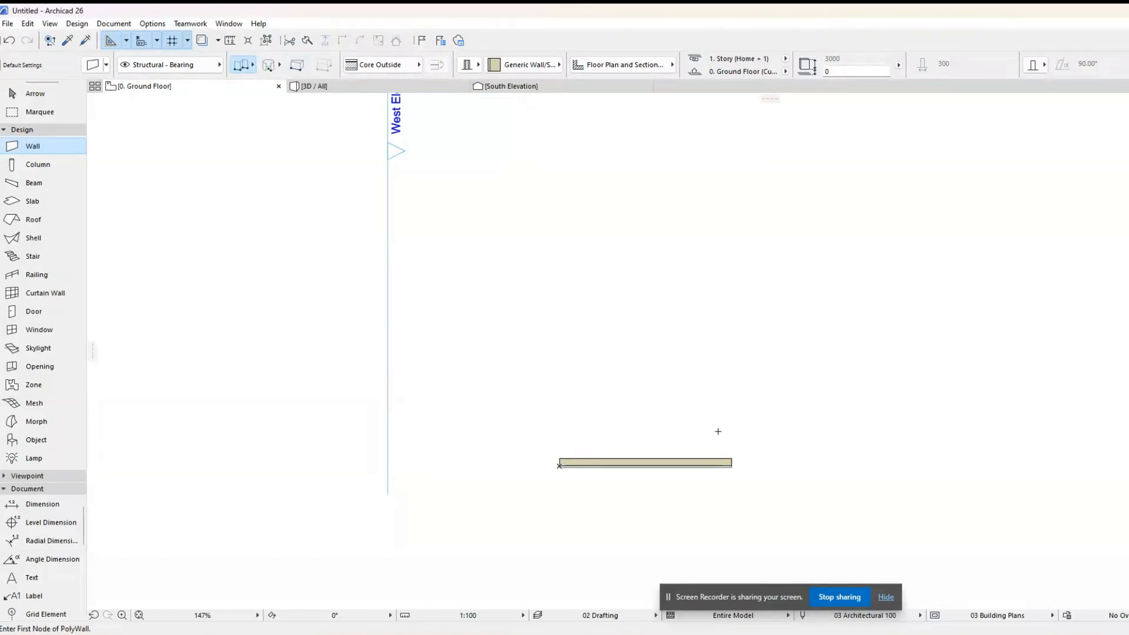
left_click(790, 464)
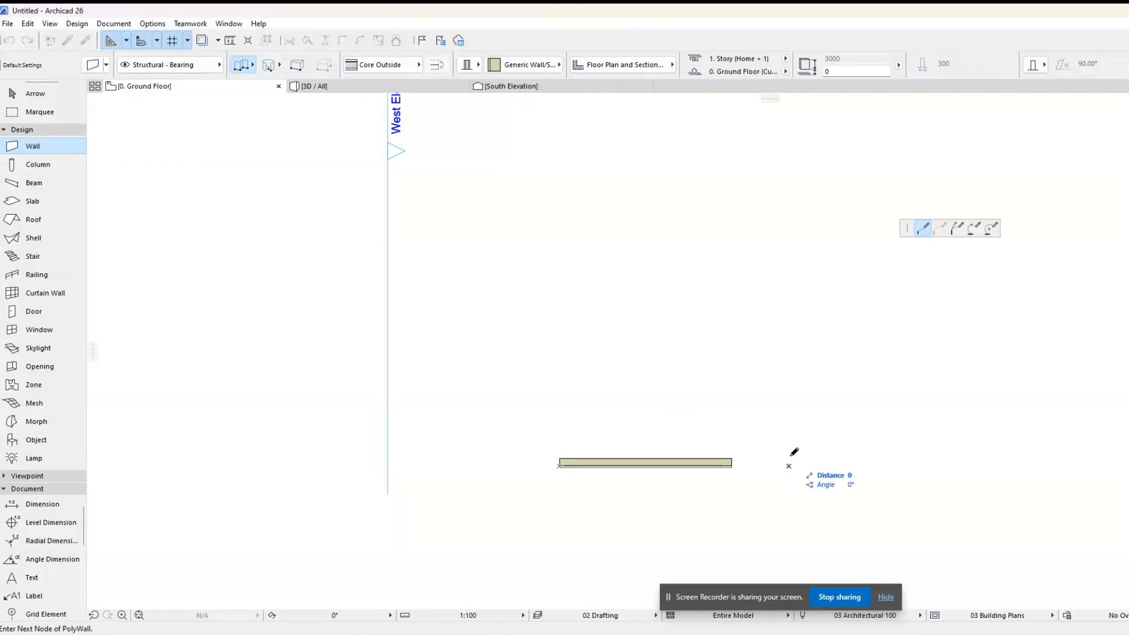
left_click(788, 352)
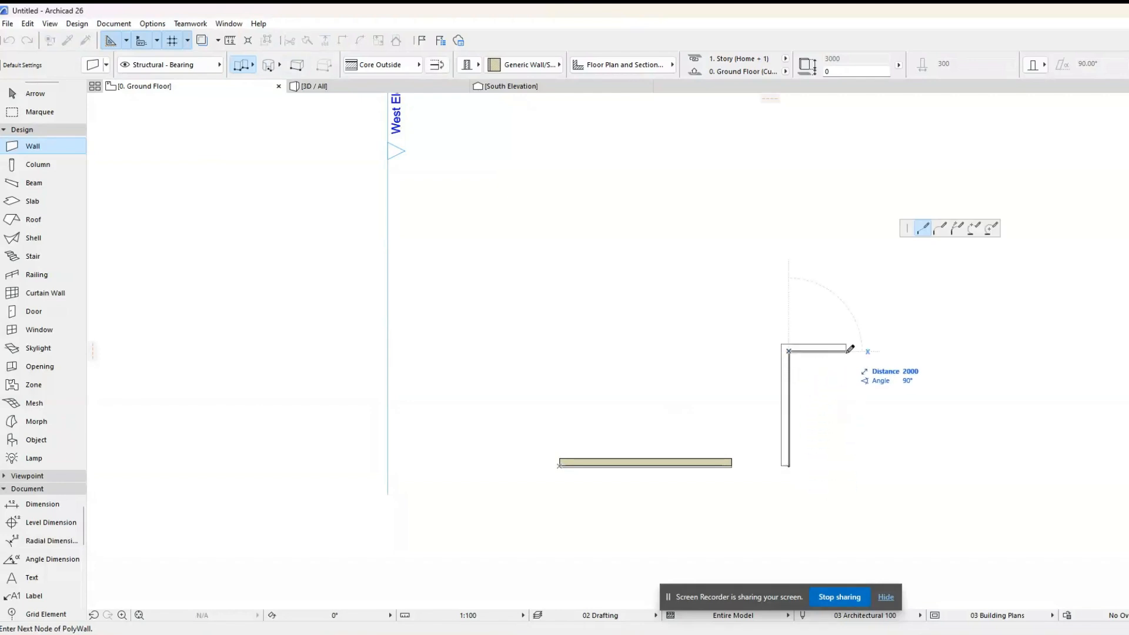
left_click(846, 351)
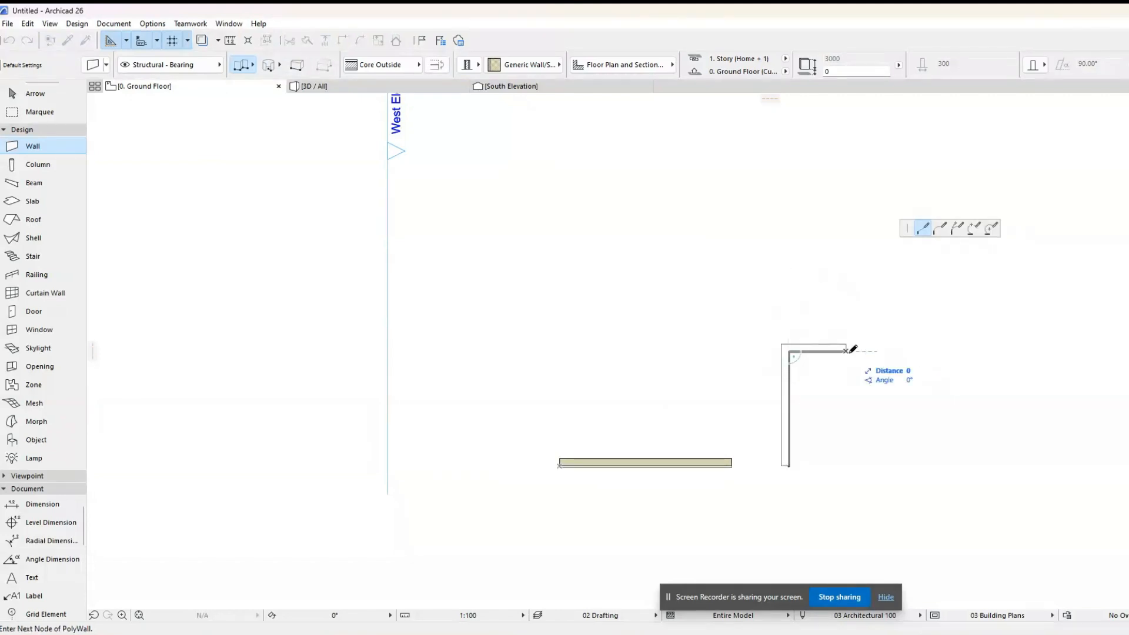
double_click(846, 293)
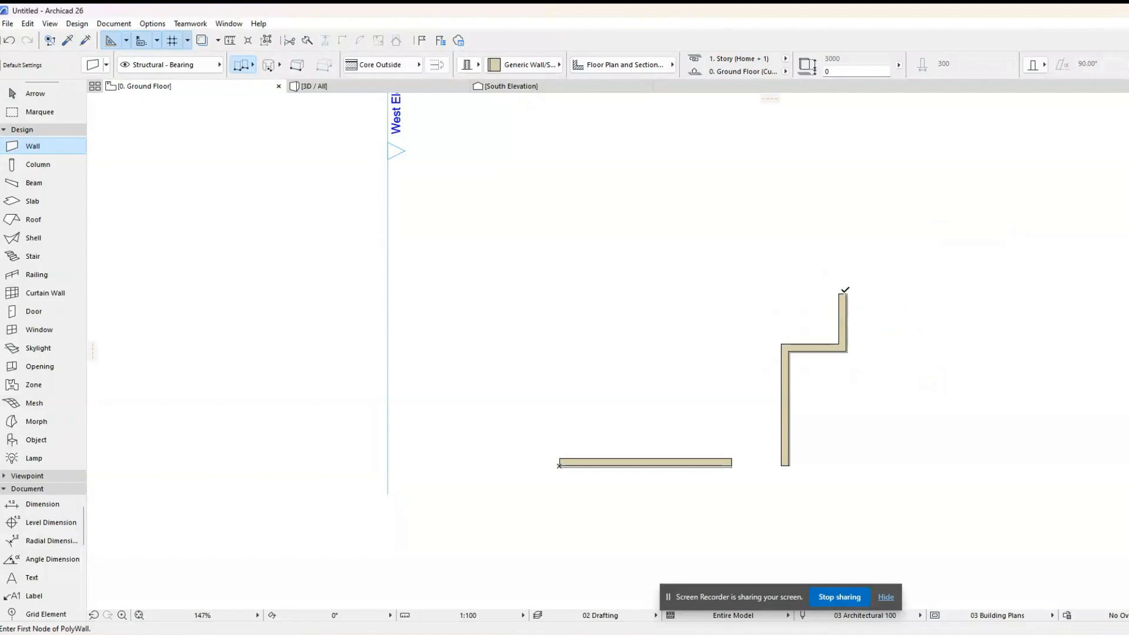
Step: Draw a rectangular wall enclosure of about 6000 by 8000 mm beside the stepped wall
left_click(252, 65)
left_click(308, 57)
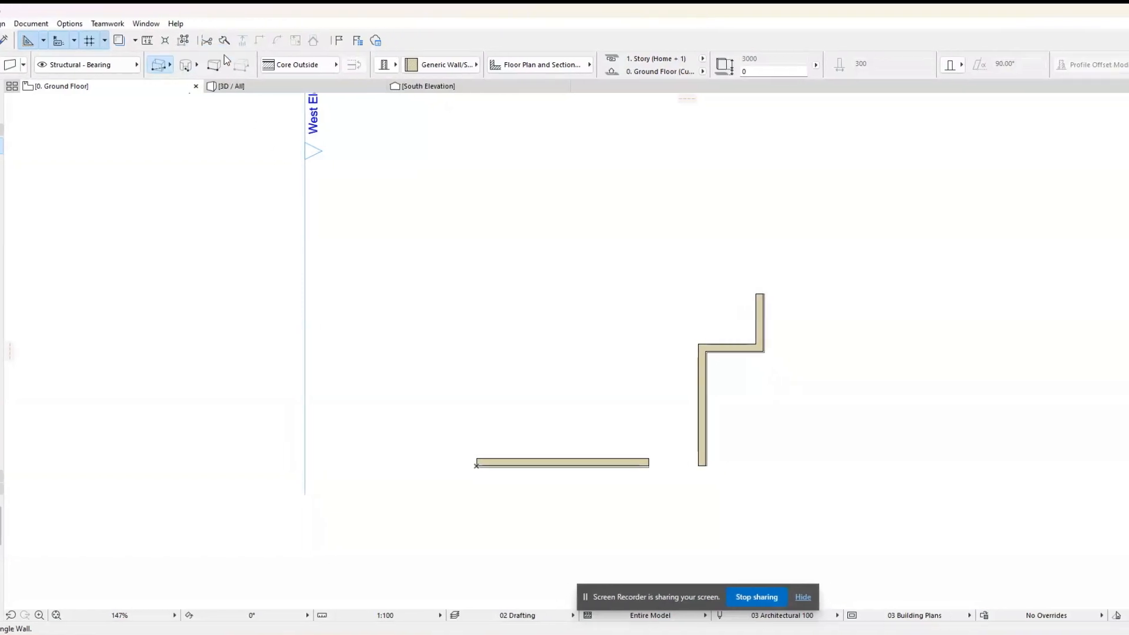
left_click(877, 466)
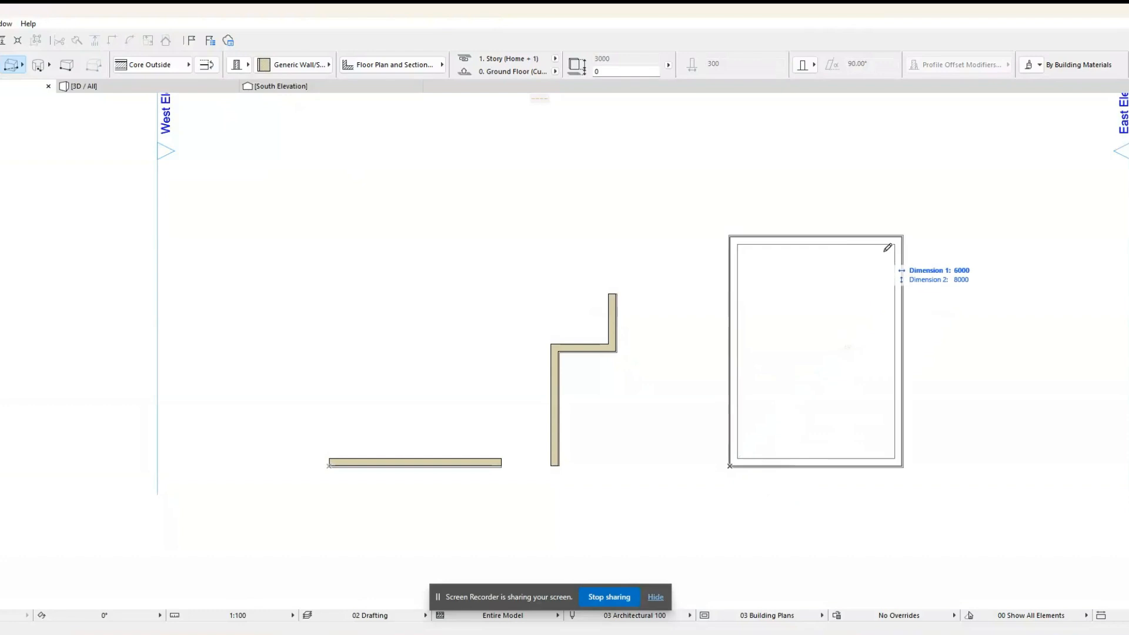
left_click(892, 242)
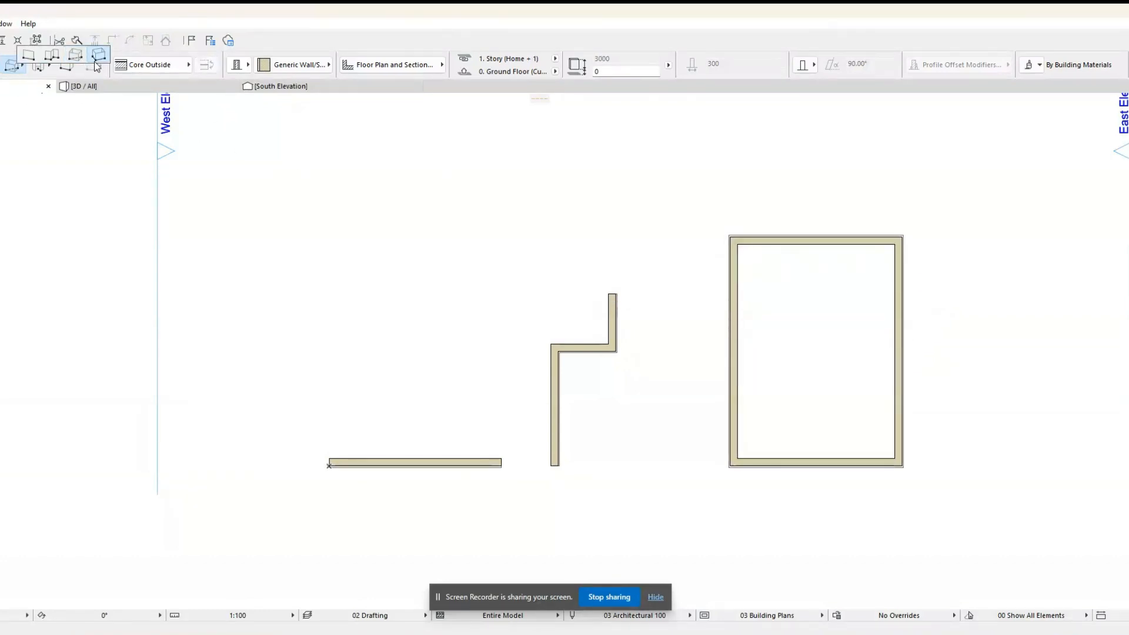
Step: Draw a rotated-rectangle wall enclosure about 4000 mm wide beside the first rectangle, with its first side vertical
left_click(959, 466)
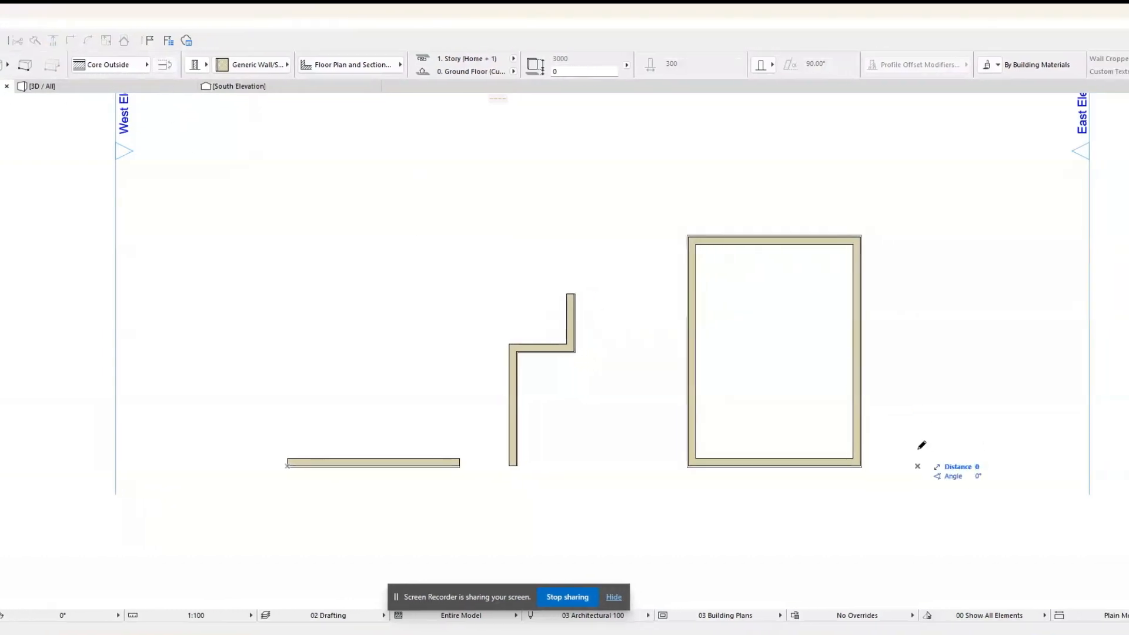
left_click(935, 232)
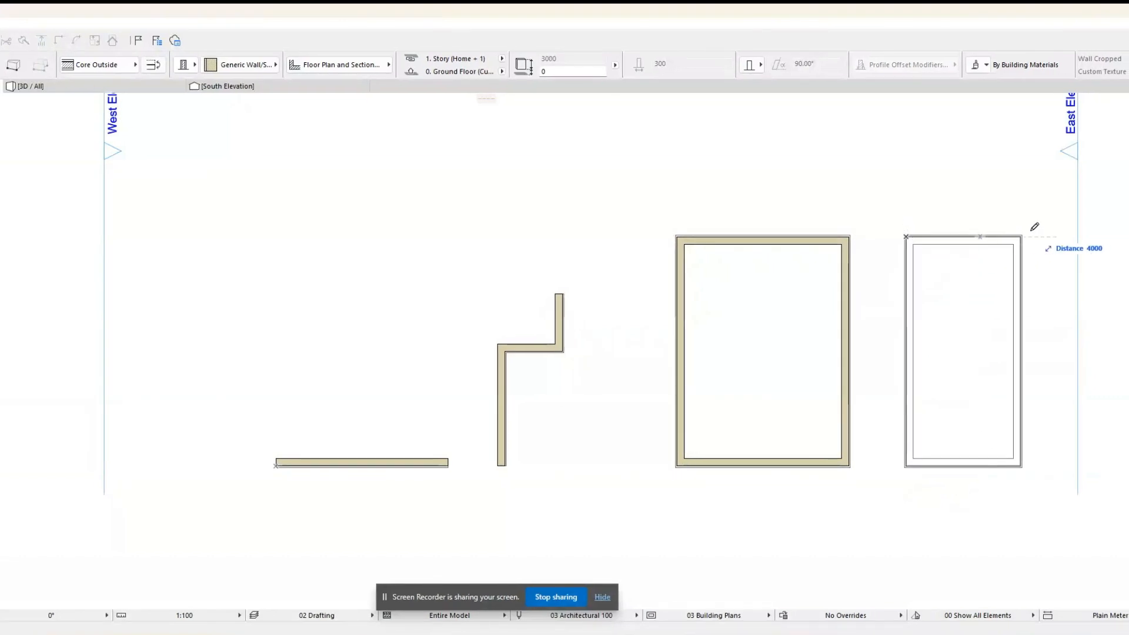
left_click(1046, 229)
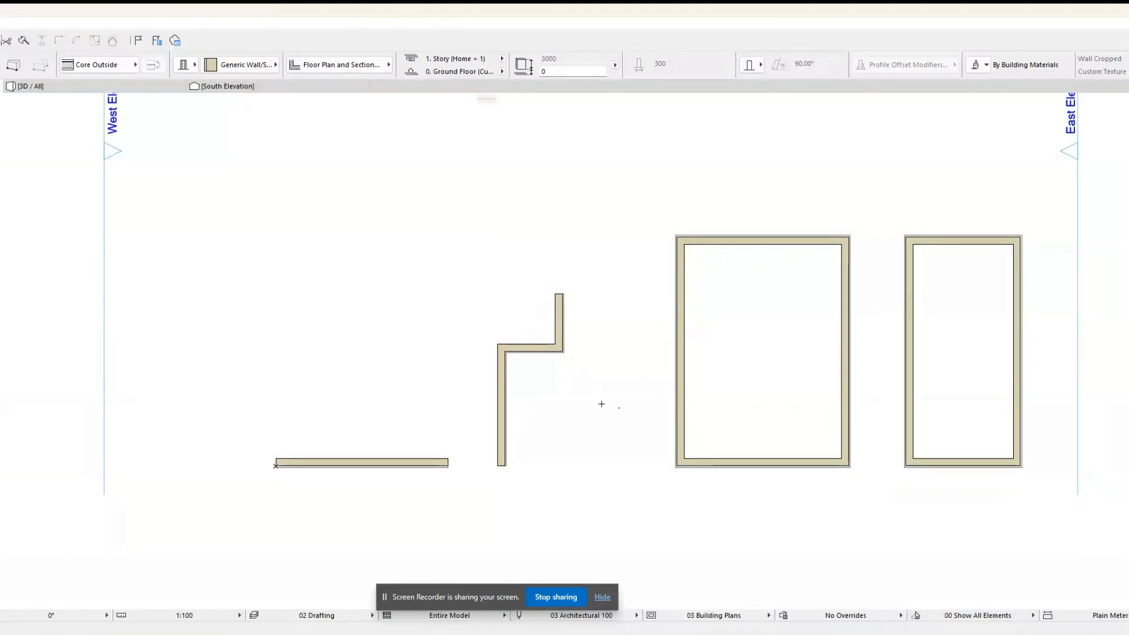
Step: Delete all the walls drawn on the ground floor plan
key("Escape")
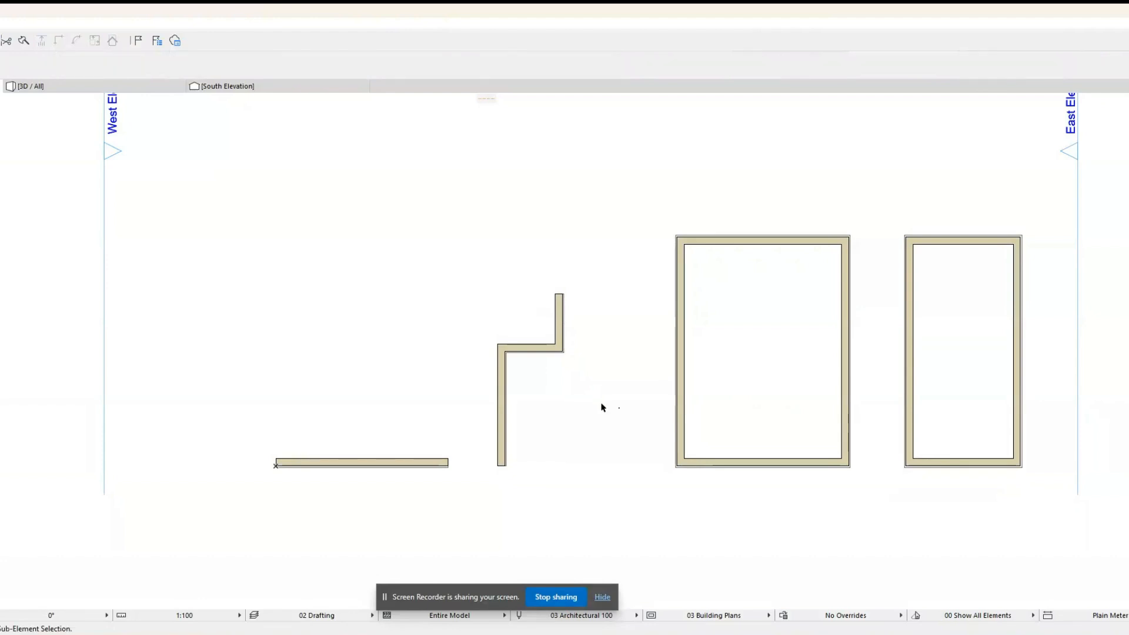
left_click_drag(217, 179, 1013, 531)
key("Delete")
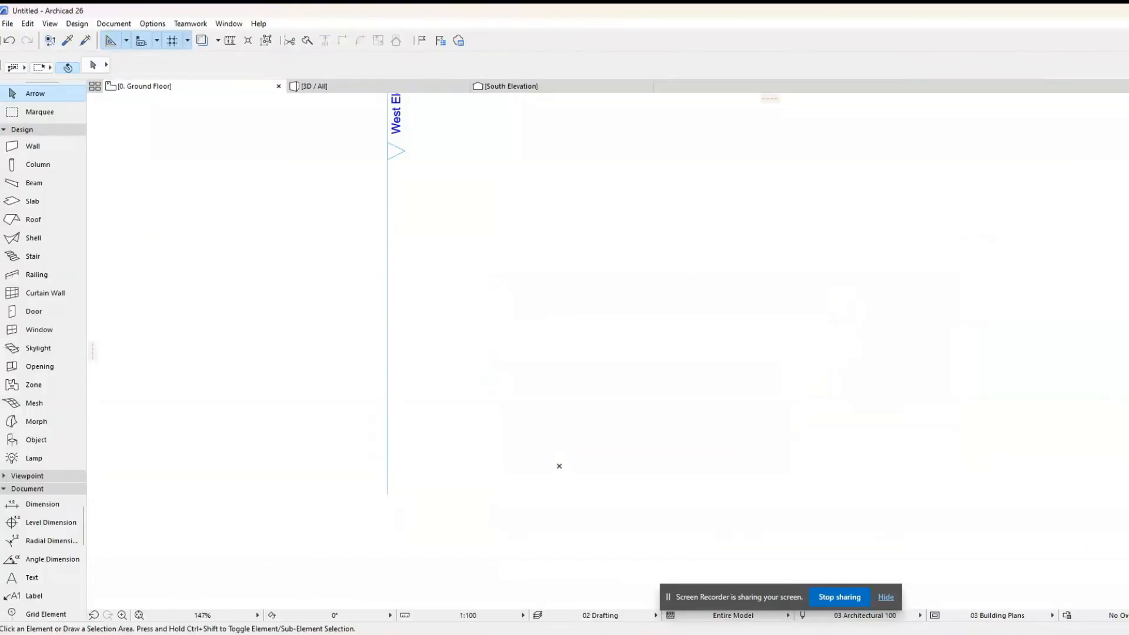
Step: Draw a rotated-rectangle wall enclosure from the project origin with a 2000 mm horizontal first side, extending upward
left_click(67, 150)
left_click(559, 466)
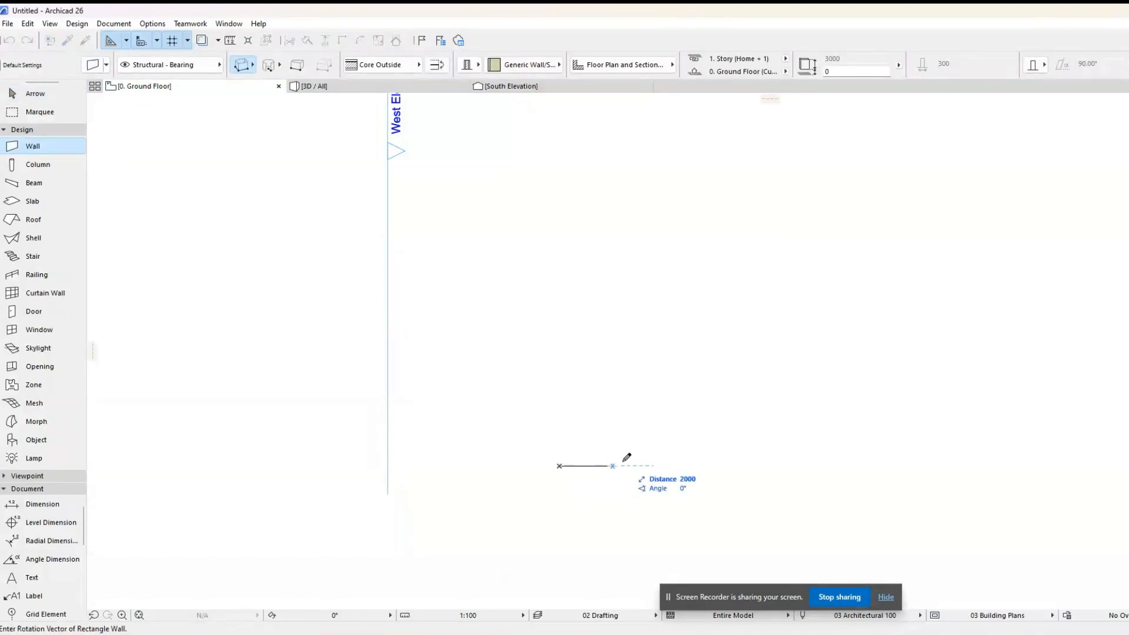
type("2")
type("000")
key("Return")
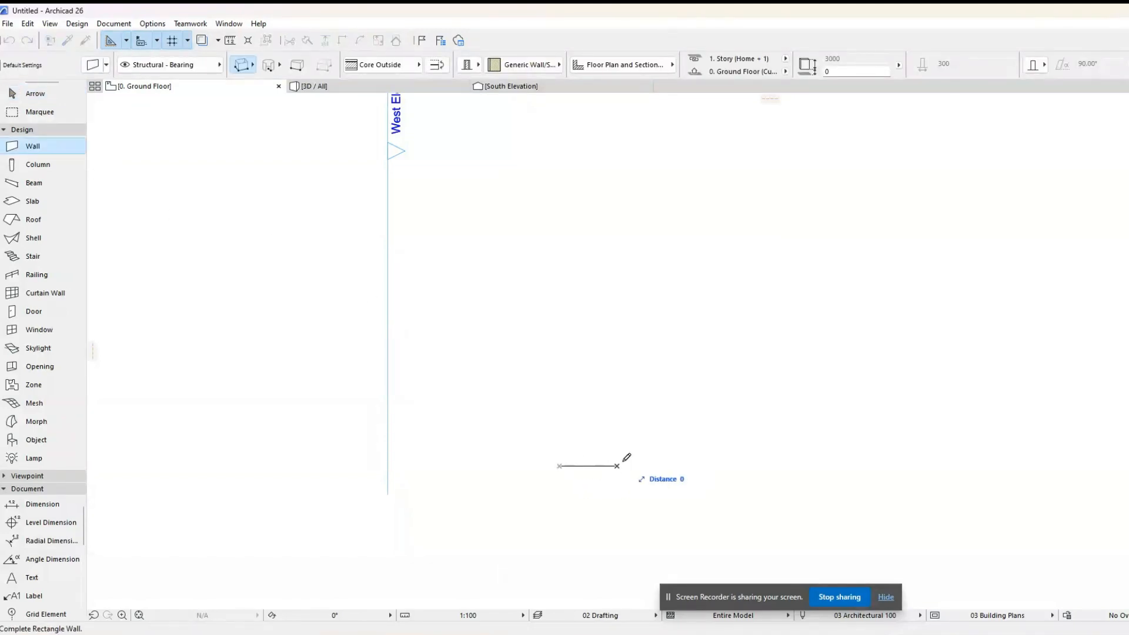
left_click(629, 280)
Step: Switch walls back to the straight single method and draw a vertical wall beside the rectangular enclosure
left_click(246, 72)
left_click(253, 65)
left_click(674, 467)
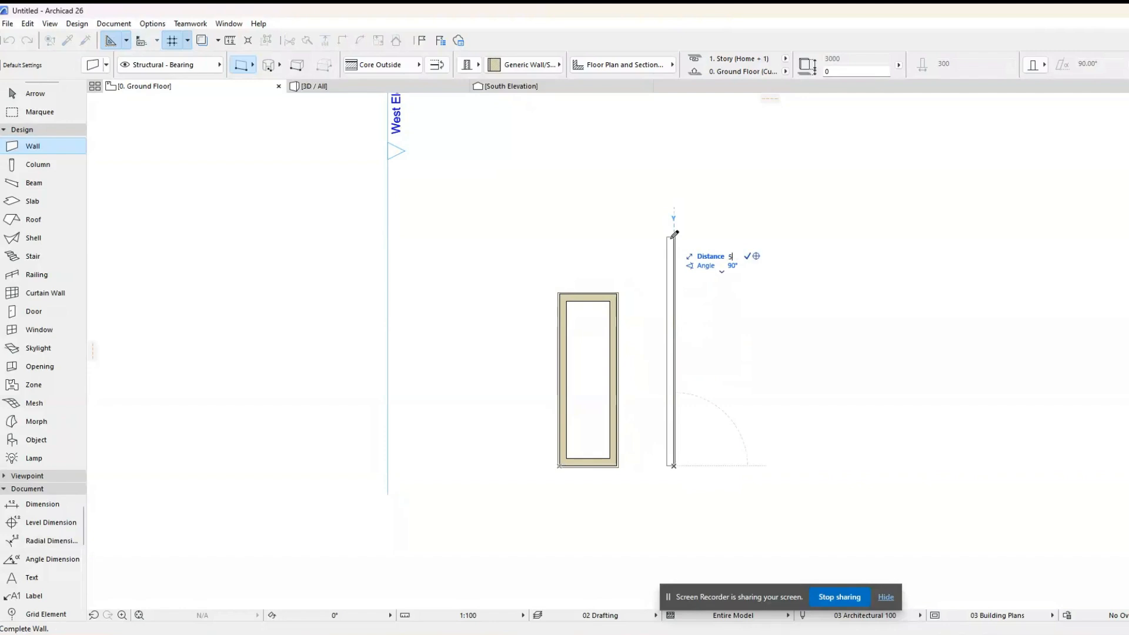
left_click(674, 323)
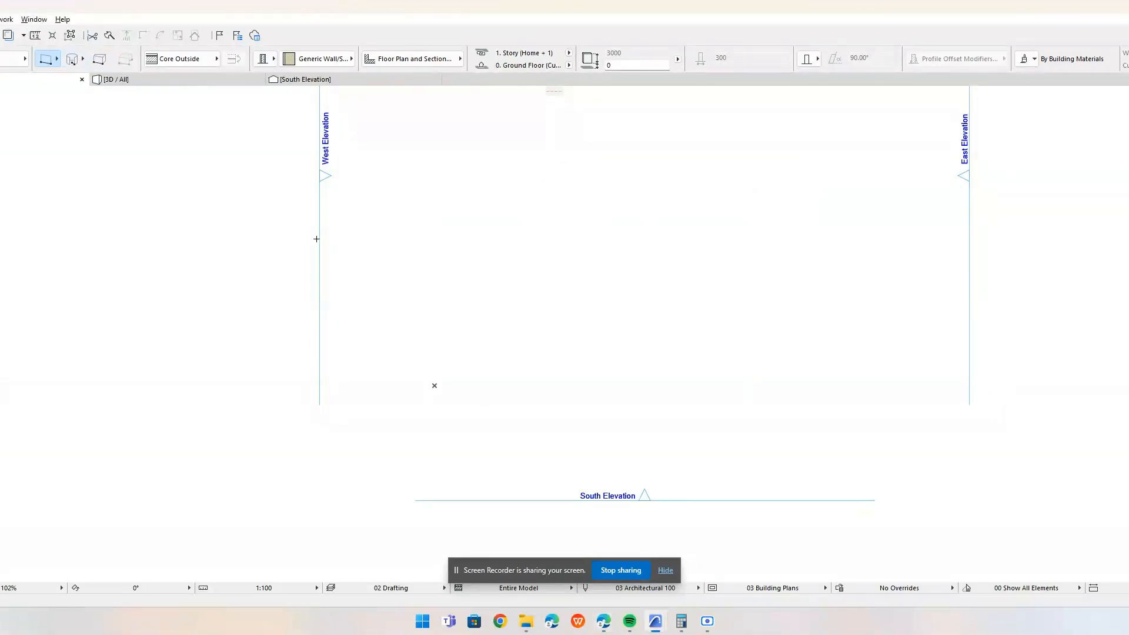
Step: Draw a full circular wall centred on the project origin with a radius of about 1315 mm
left_click(72, 59)
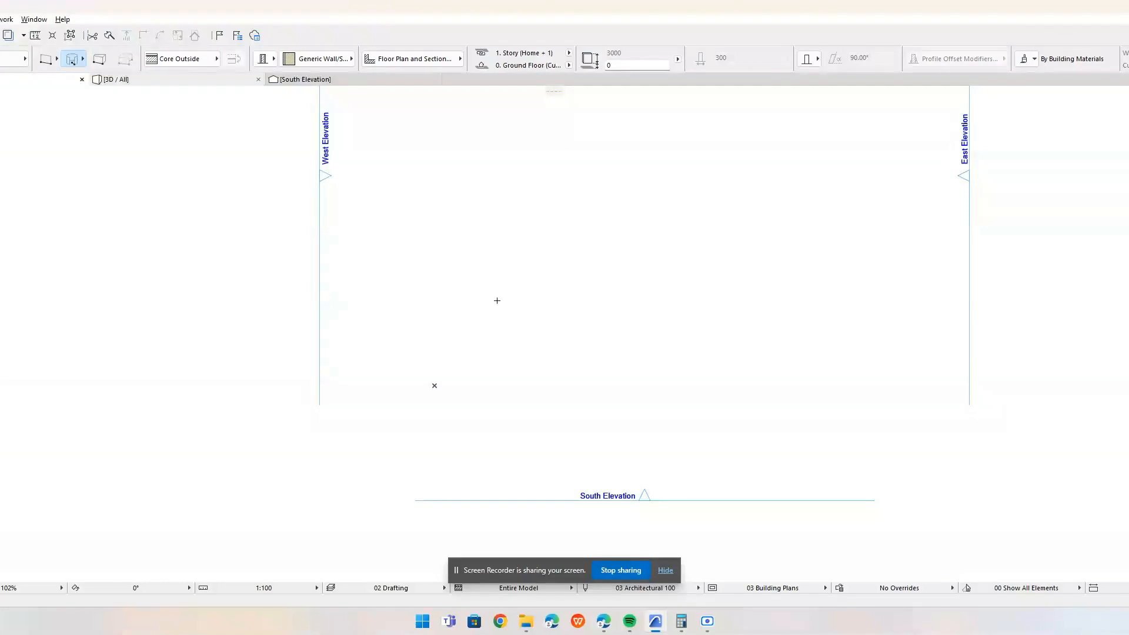
left_click(435, 385)
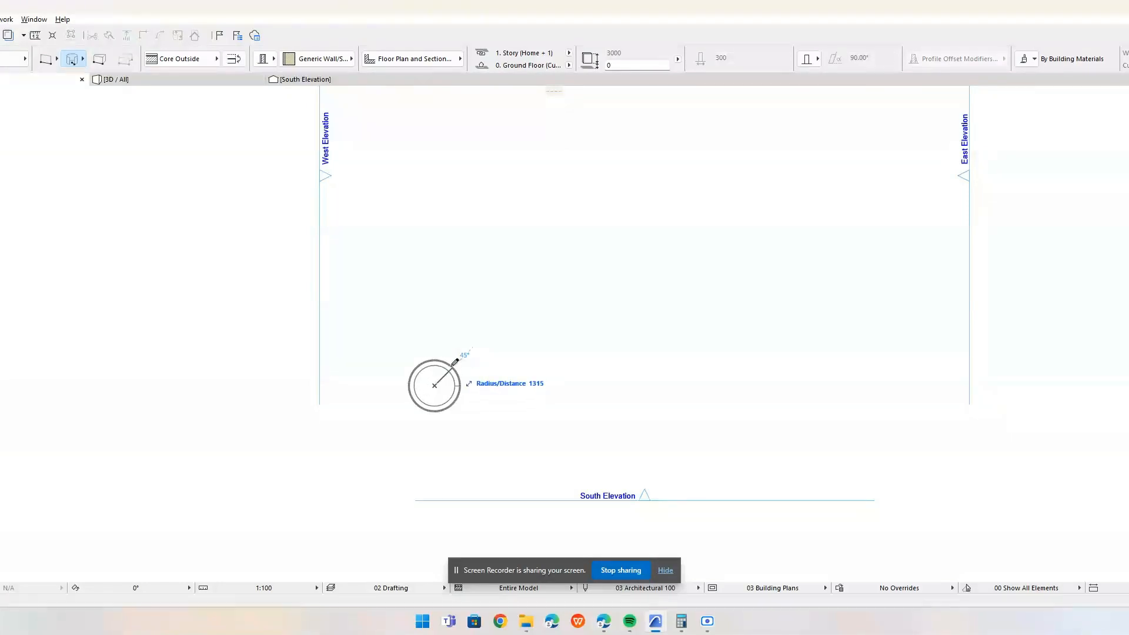
left_click(456, 363)
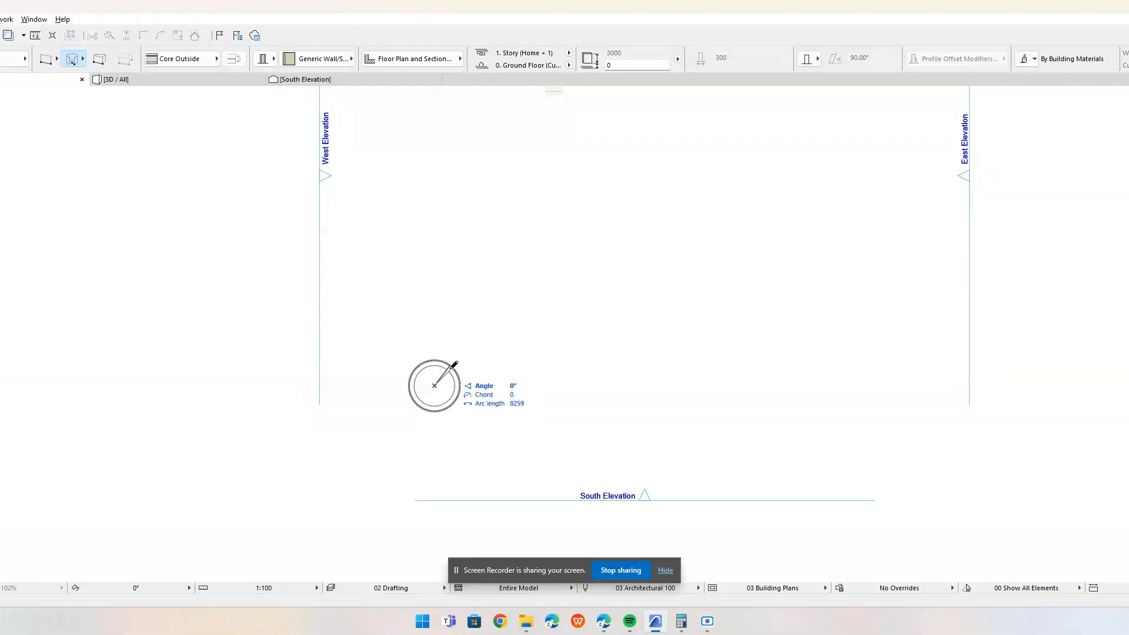
left_click(456, 364)
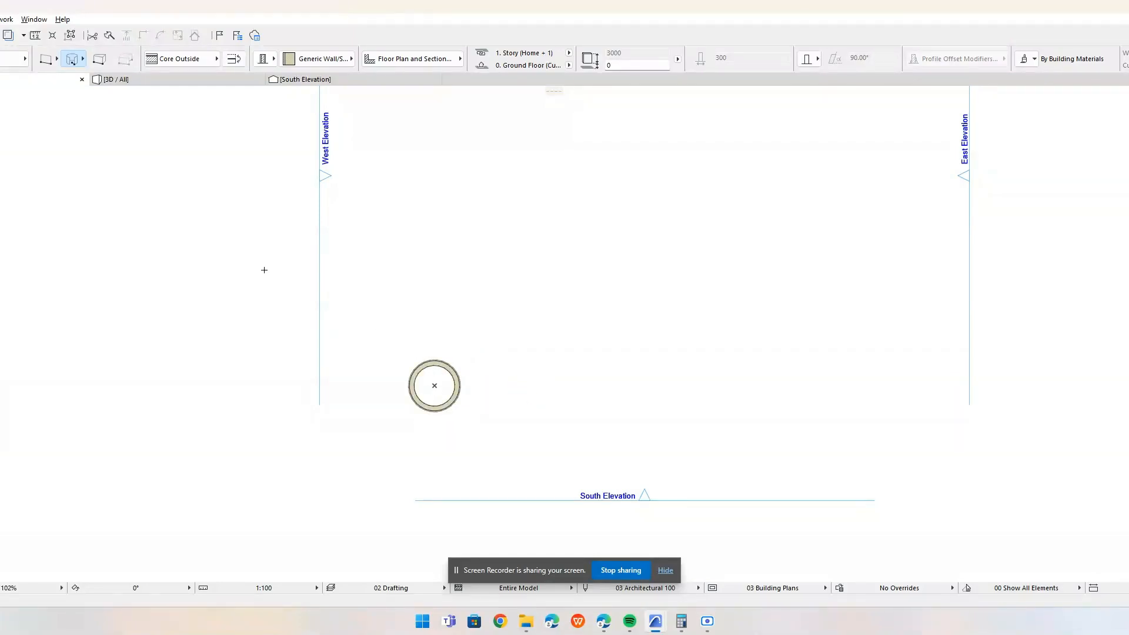
Step: Draw a full circular wall through three points beside the existing circular wall, placing the third point 2000 mm from the second
left_click(72, 59)
left_click(104, 47)
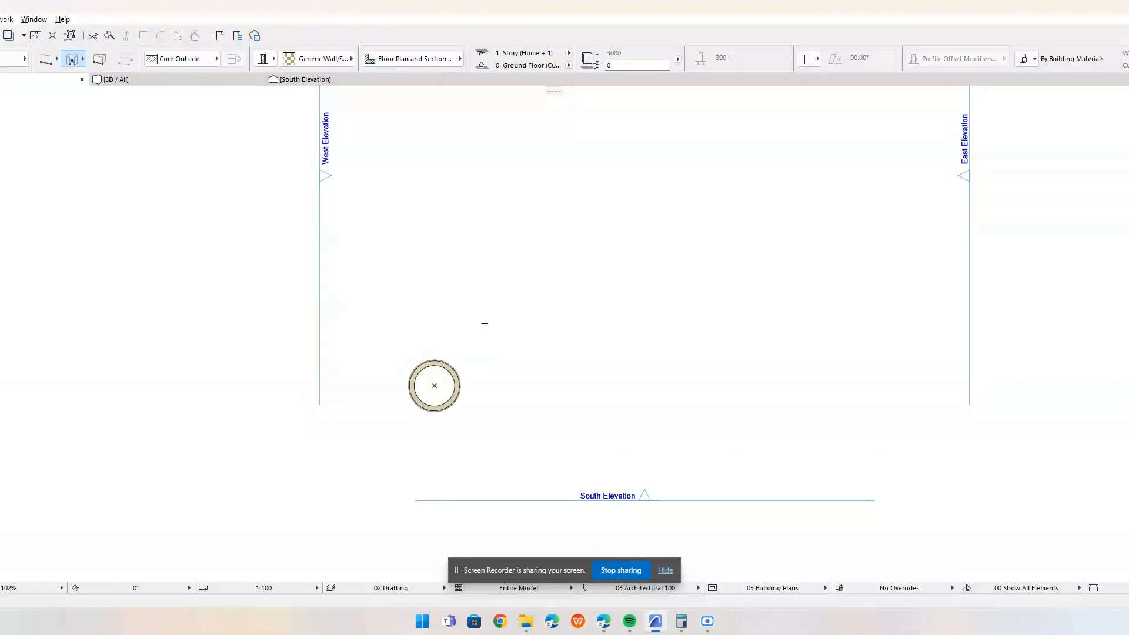
left_click(541, 338)
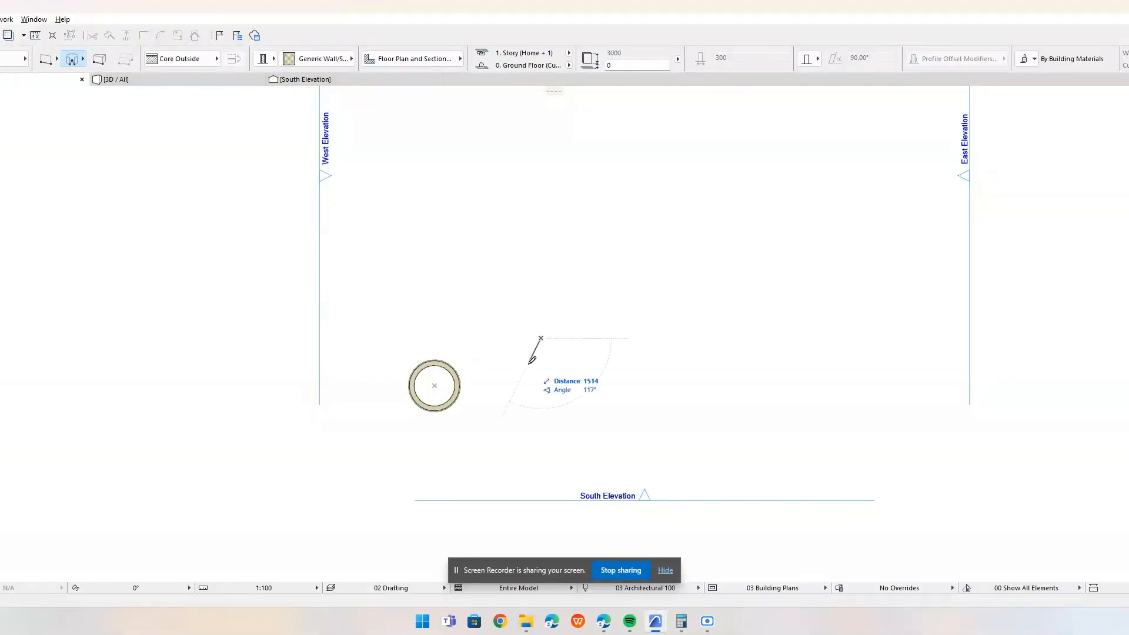
left_click(512, 395)
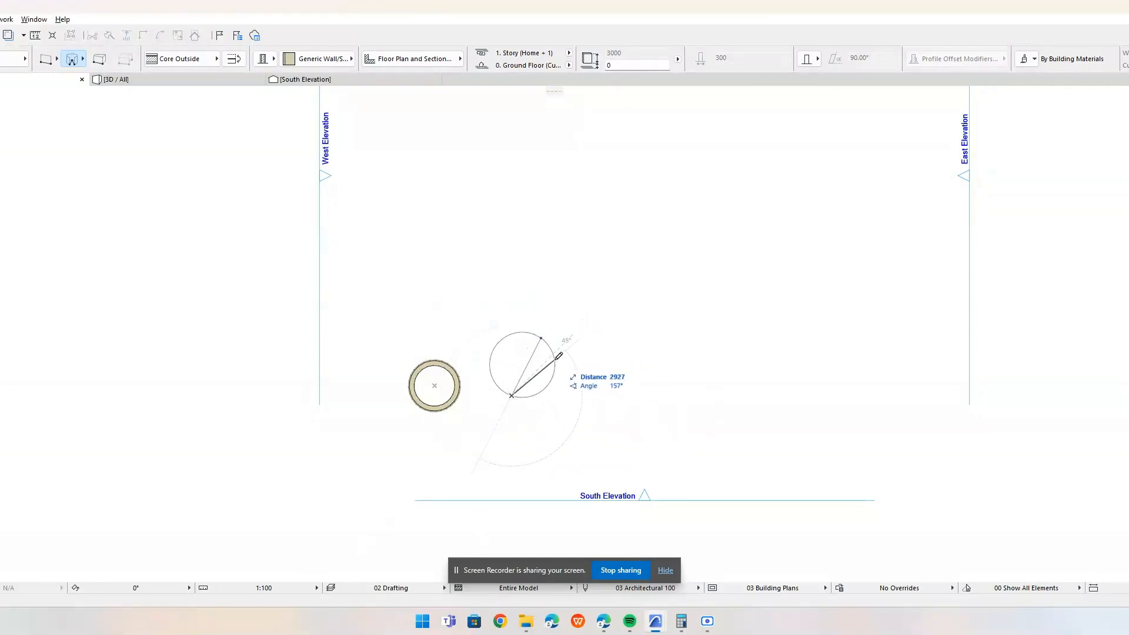
type("2000")
key("Return")
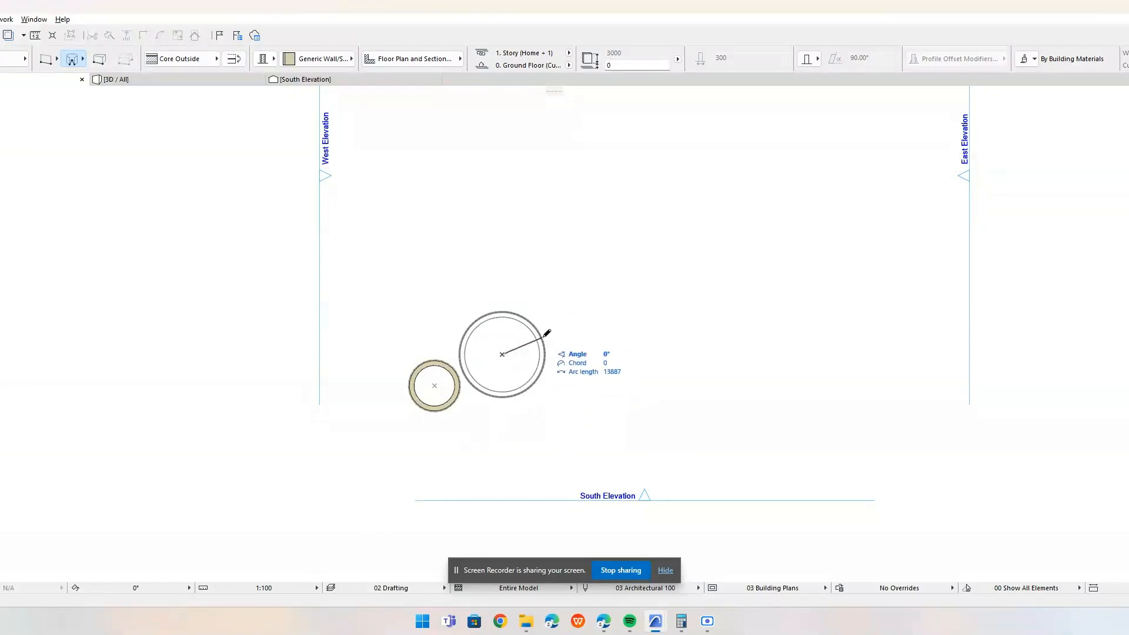
left_click(542, 333)
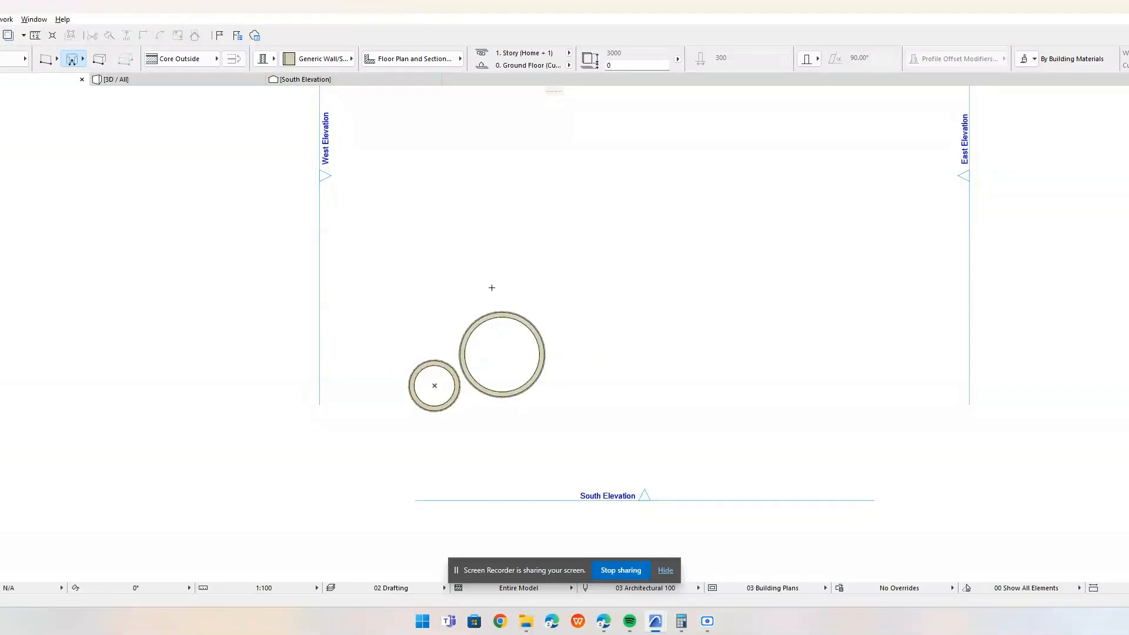
Step: Switch the curved wall method to tangential and try to draw a circular wall by picking edges for tangency
left_click(78, 58)
left_click(130, 51)
left_click(606, 280)
left_click(626, 316)
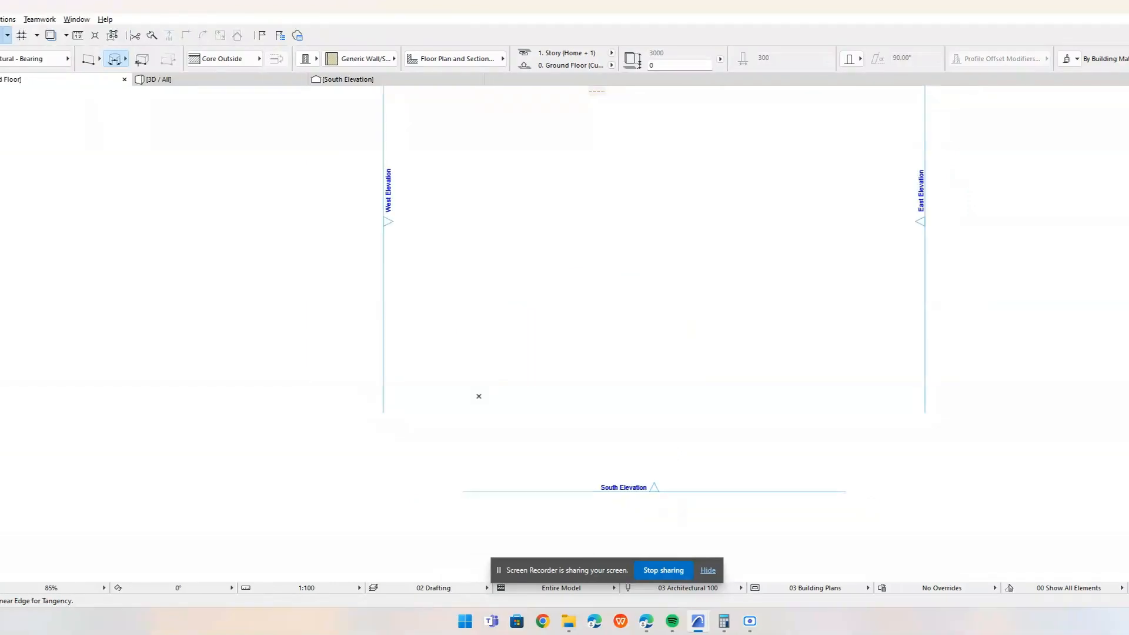
Step: Draw a horizontal trapezoid wall starting at the project origin and extending to the east
left_click(143, 62)
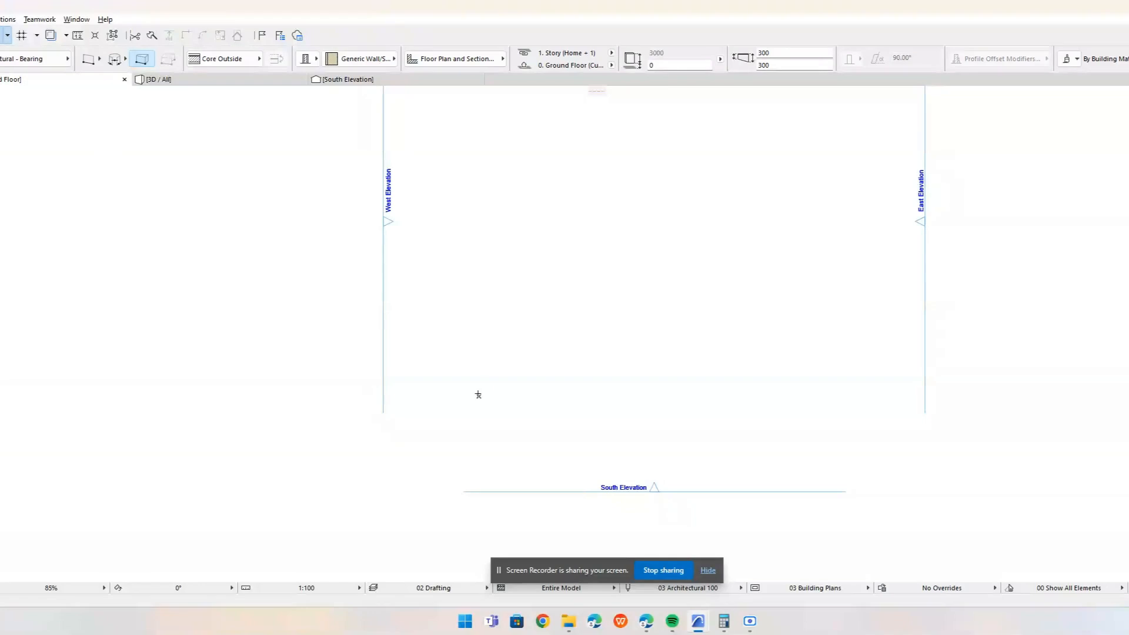
left_click(479, 395)
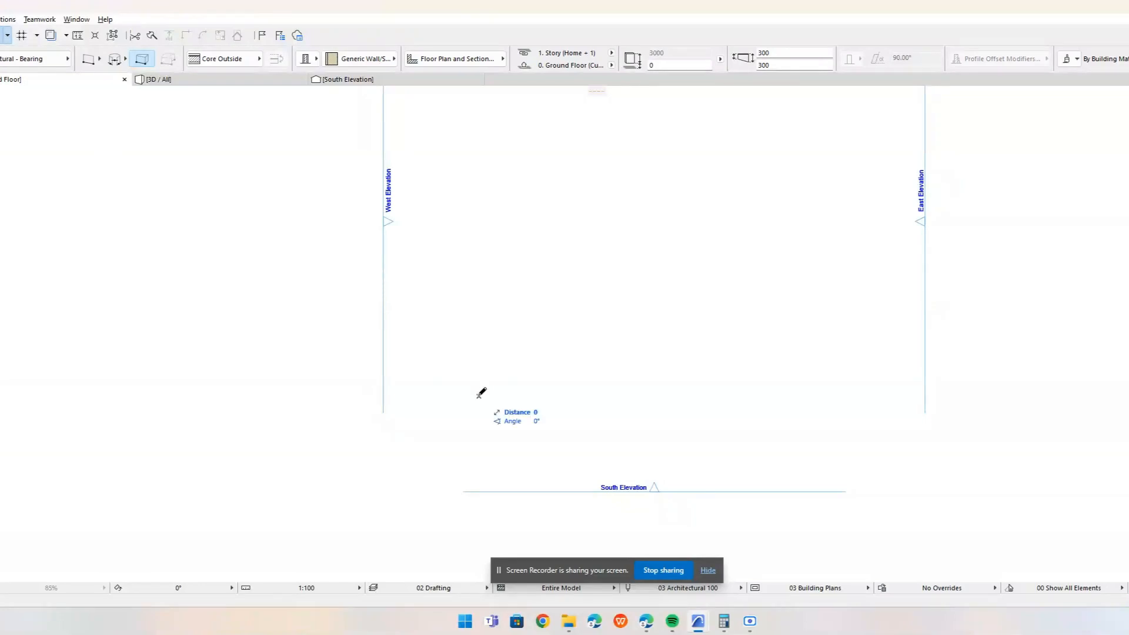
left_click(607, 394)
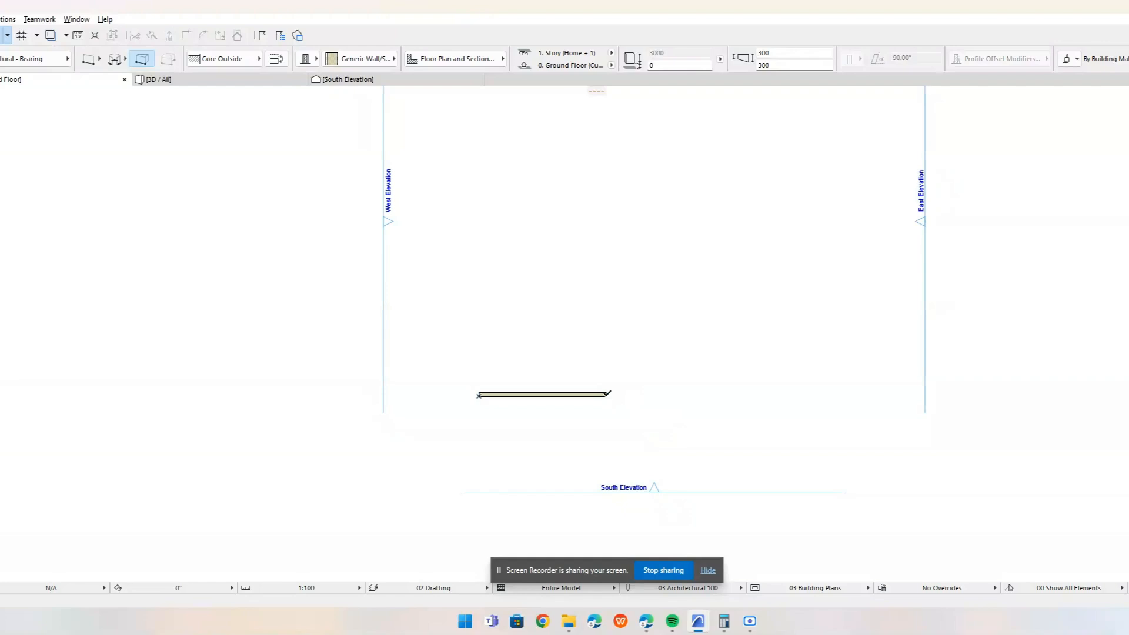
scroll(608, 394, "up", 3)
key("Escape")
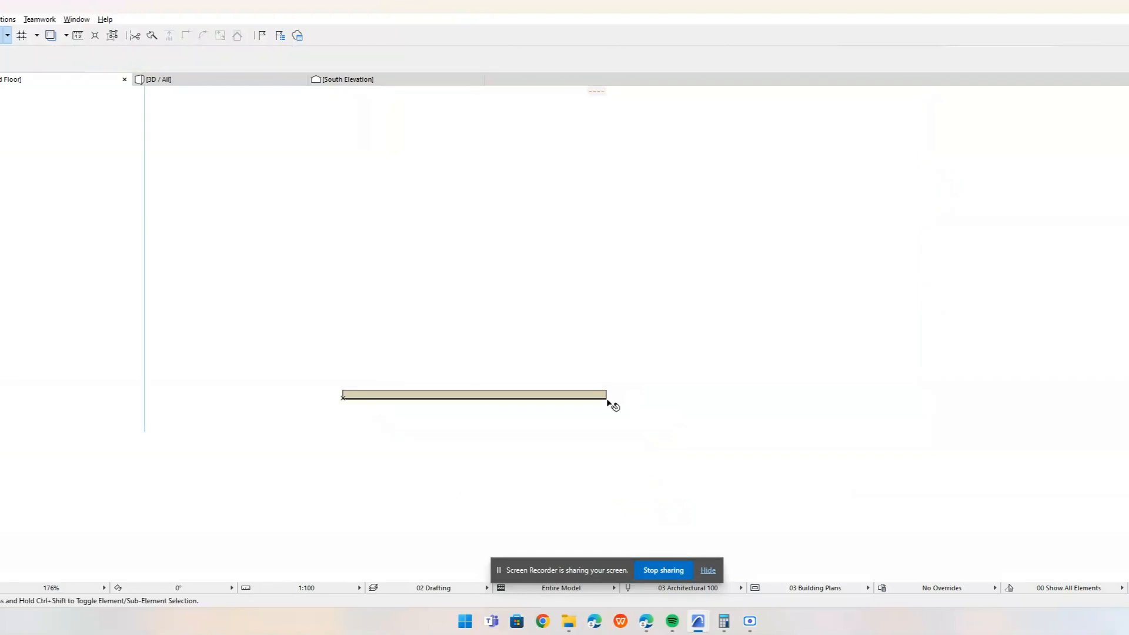
Step: Set the trapezoid wall's thickness to 500 mm at its start and 1000 mm at its far end
left_click(607, 400)
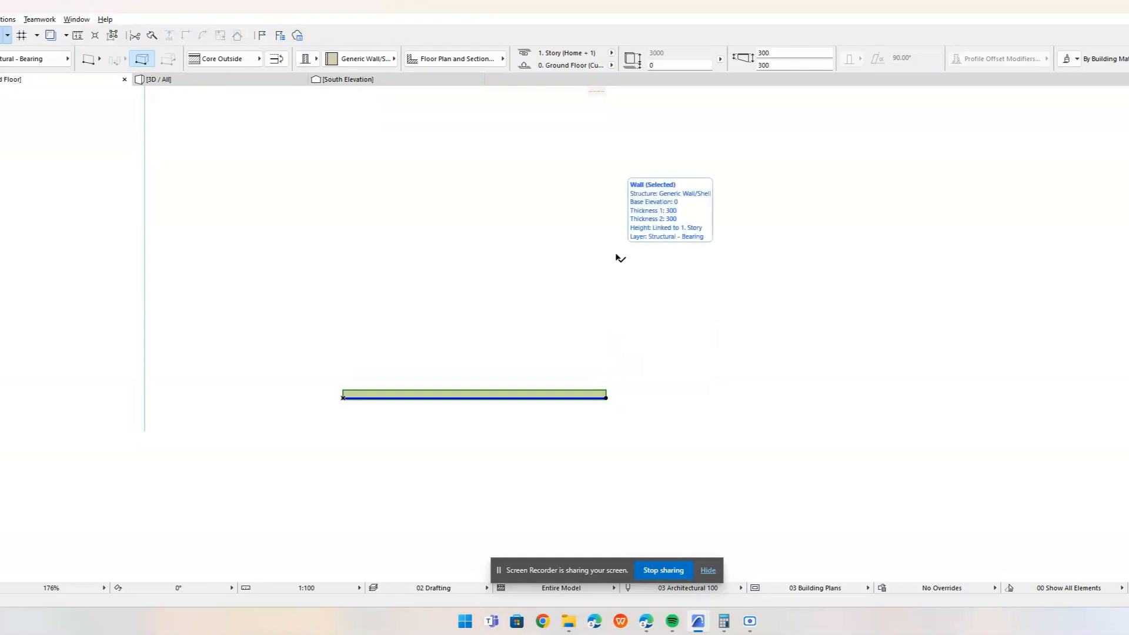
left_click(787, 53)
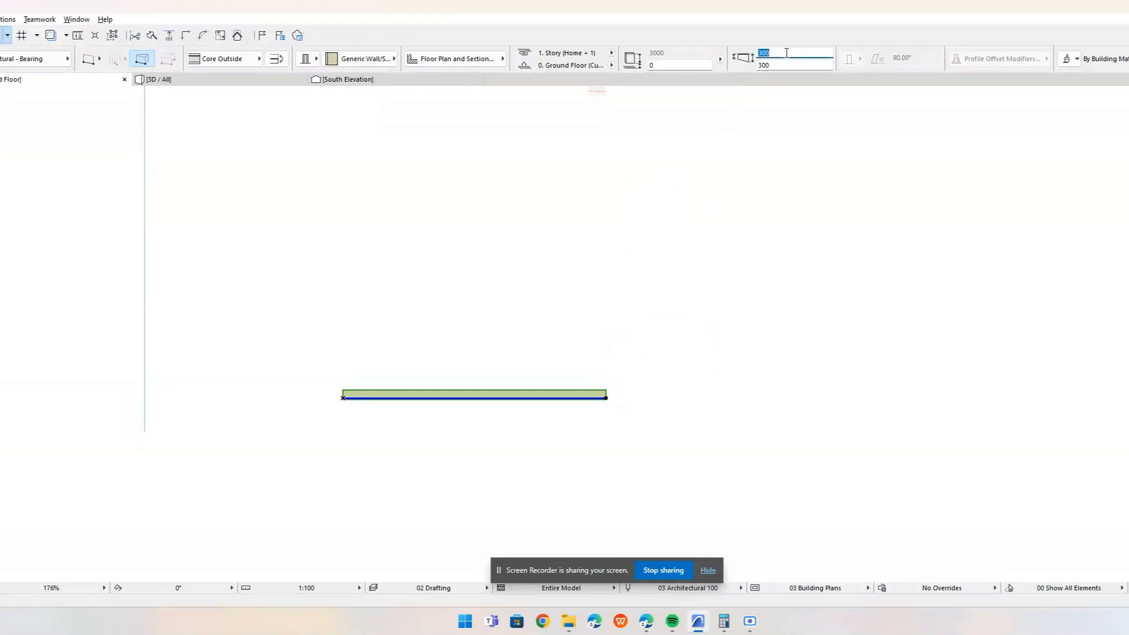
type("500")
key("Return")
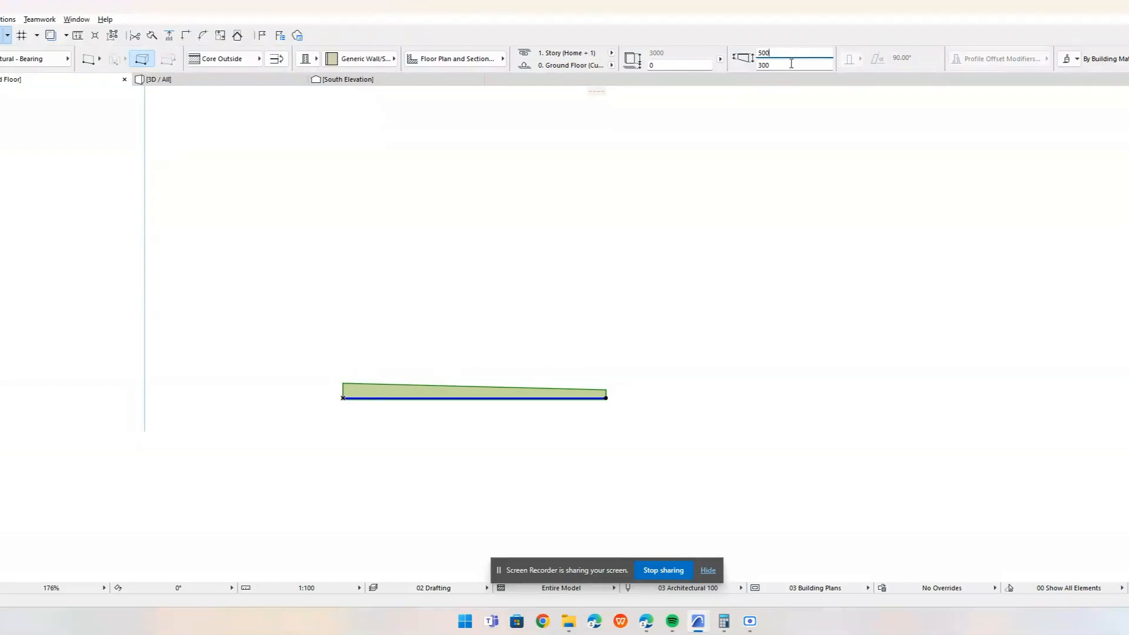
left_click(792, 63)
type("1000")
key("Return")
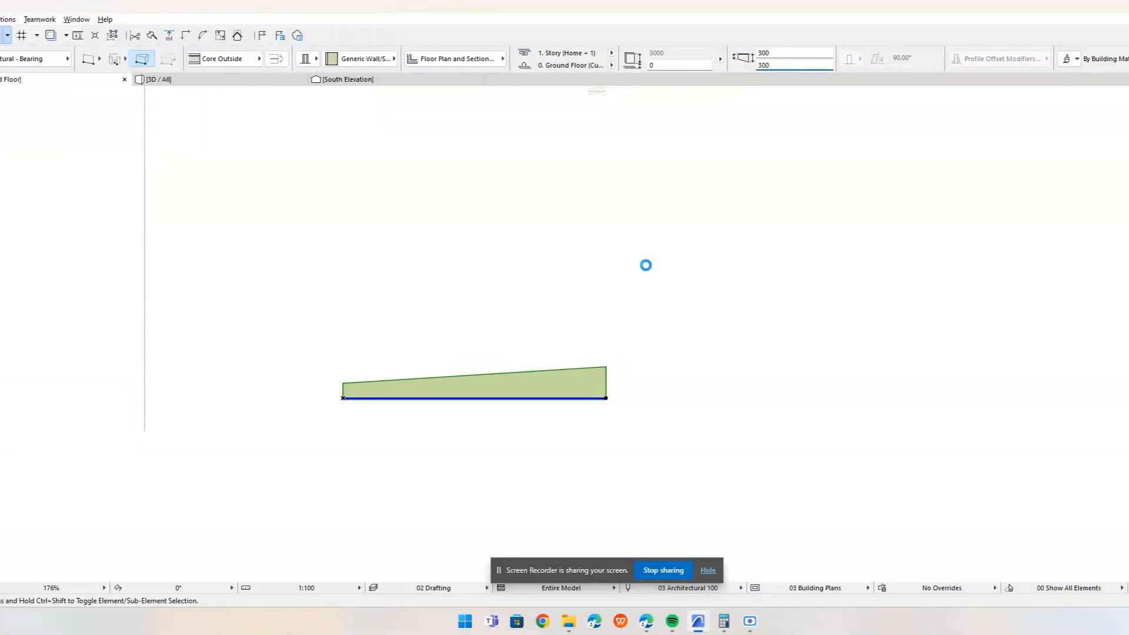
left_click(646, 265)
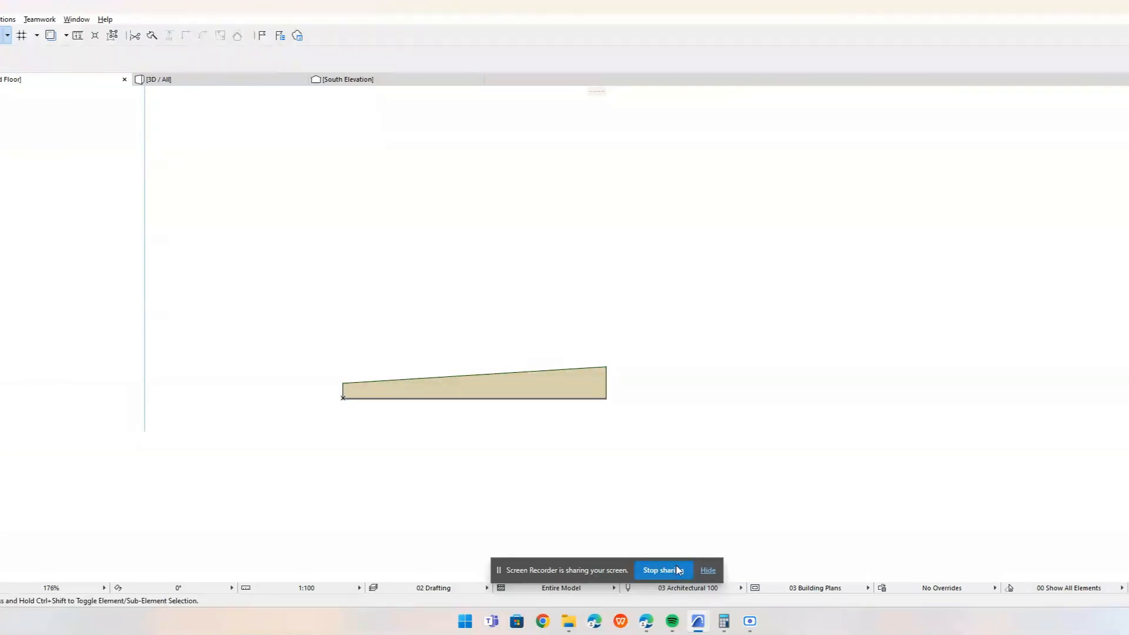